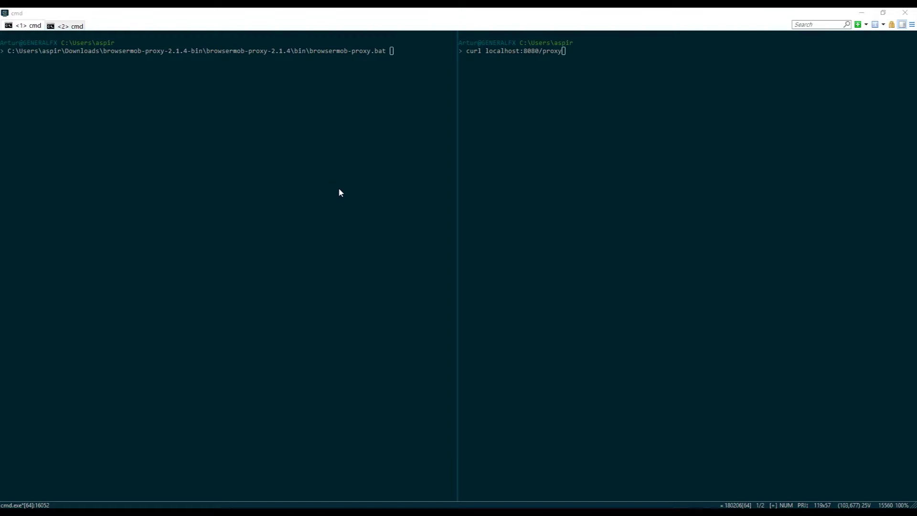
Launch BrowserMob Proxy on port 8080 and confirm with curl localhost:8080/proxy that no proxies exist.
{"action": "left_click", "coordinate": [361, 177]}
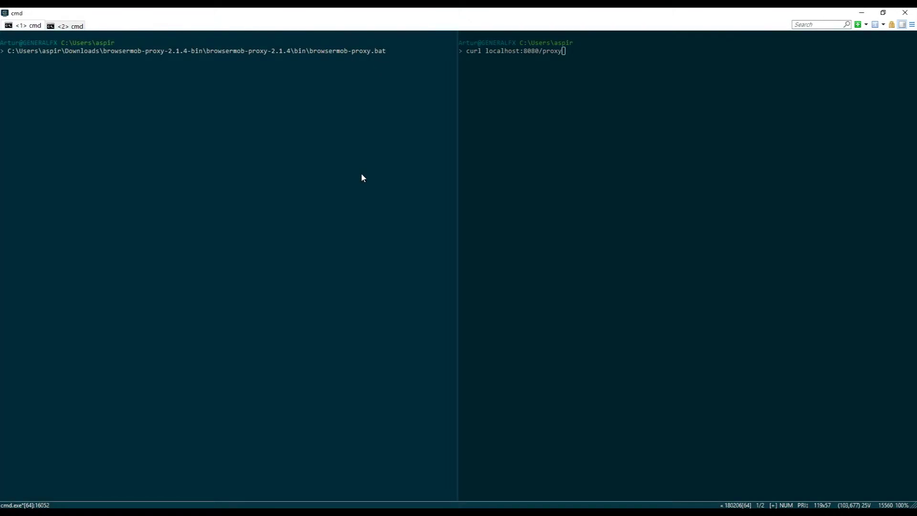
{"action": "key", "text": "Return"}
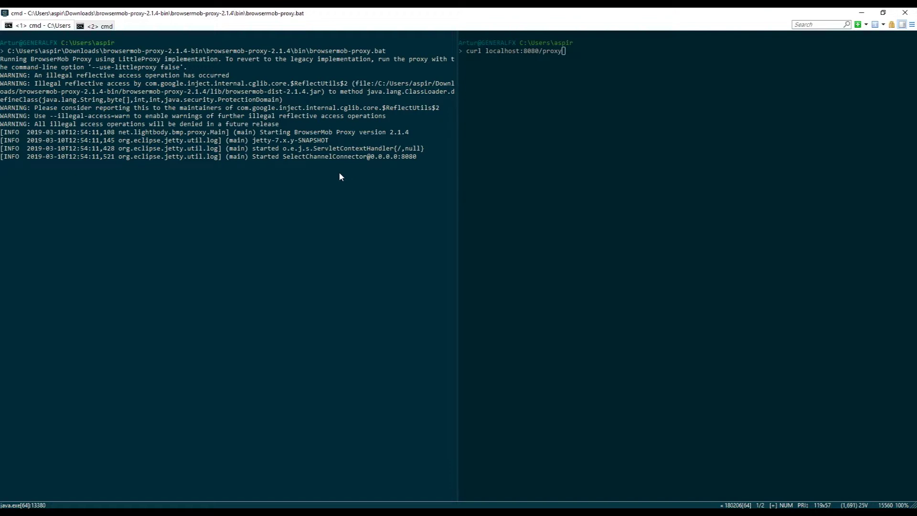
{"action": "left_click", "coordinate": [568, 195]}
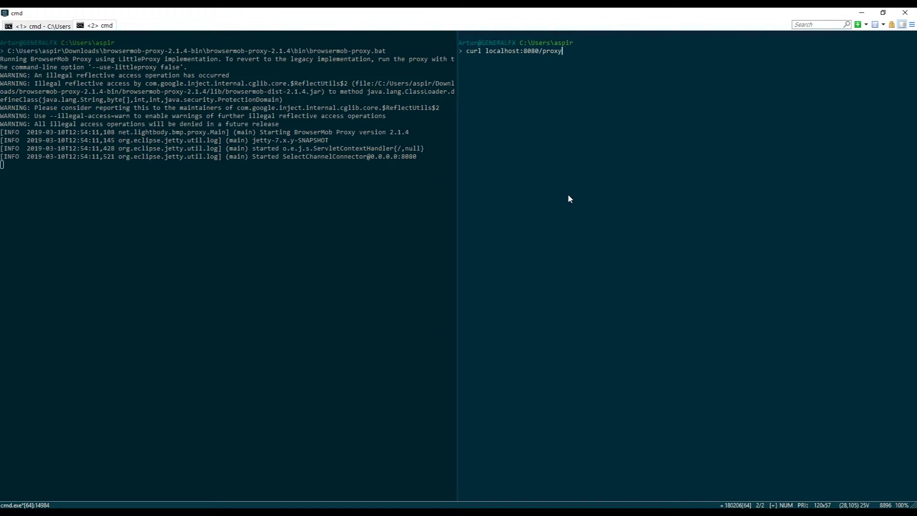
{"action": "key", "text": "Return"}
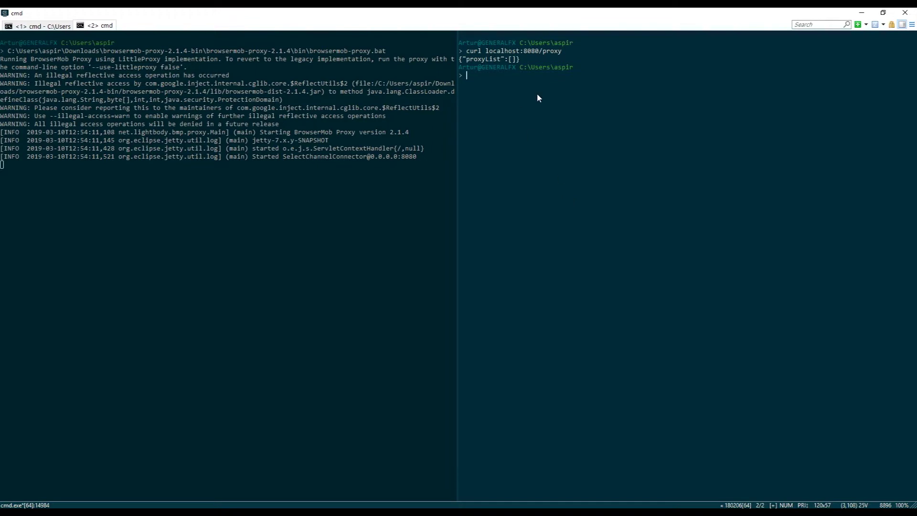
Create a new proxy with curl -X POST localhost:8080/proxy, which is assigned port 8081.
{"action": "key", "text": "Up"}
{"action": "key", "text": "Right"}
{"action": "key", "text": "Right"}
{"action": "key", "text": "Right"}
{"action": "key", "text": "Right"}
{"action": "type", "text": "-X POST"}
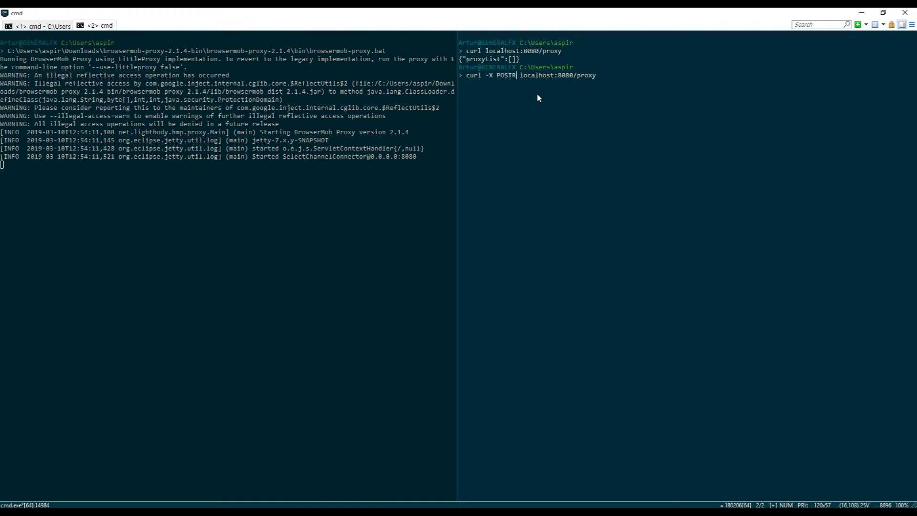
{"action": "key", "text": "Return"}
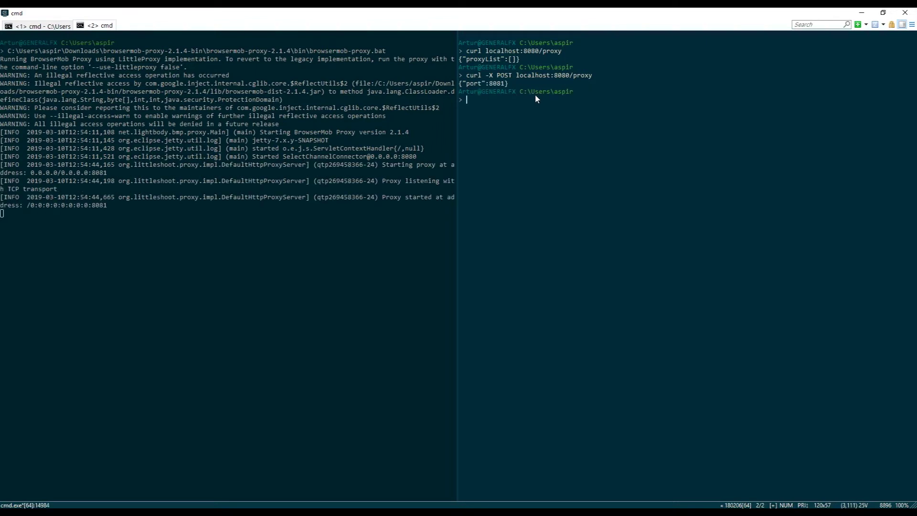
{"action": "double_click", "coordinate": [490, 84]}
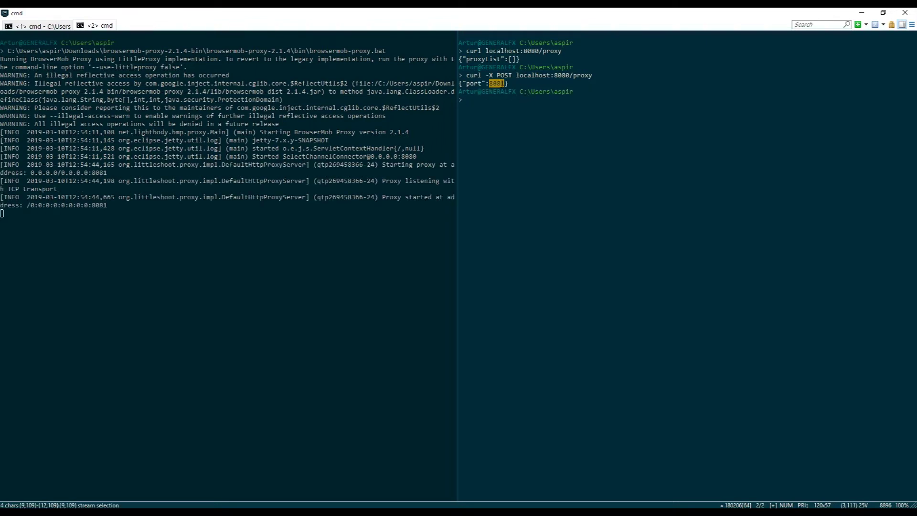
{"action": "left_click", "coordinate": [315, 417]}
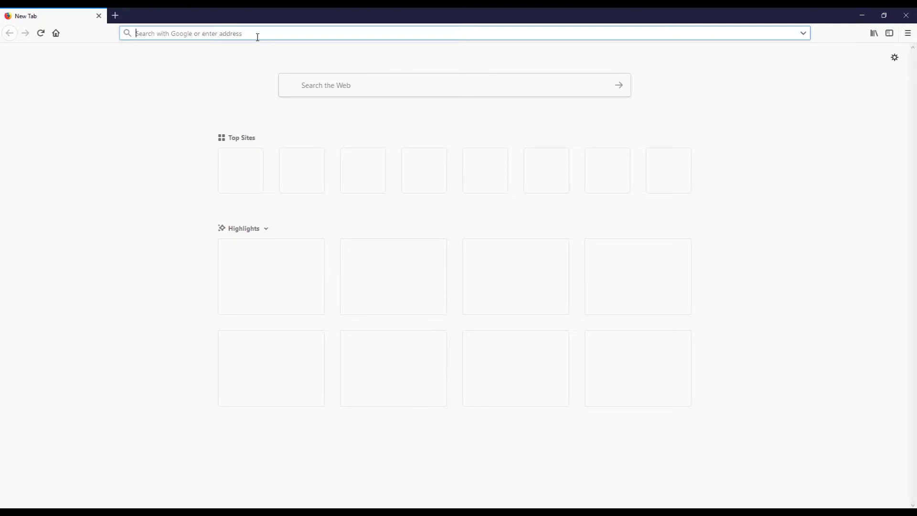
{"action": "type", "text": "www.google.com"}
{"action": "key", "text": "Return"}
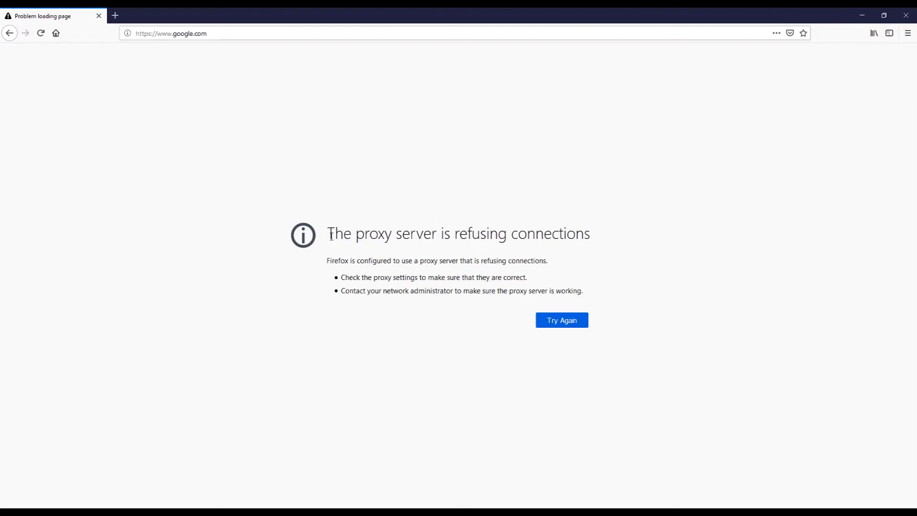
{"action": "triple_click", "coordinate": [332, 235]}
{"action": "left_click", "coordinate": [599, 230]}
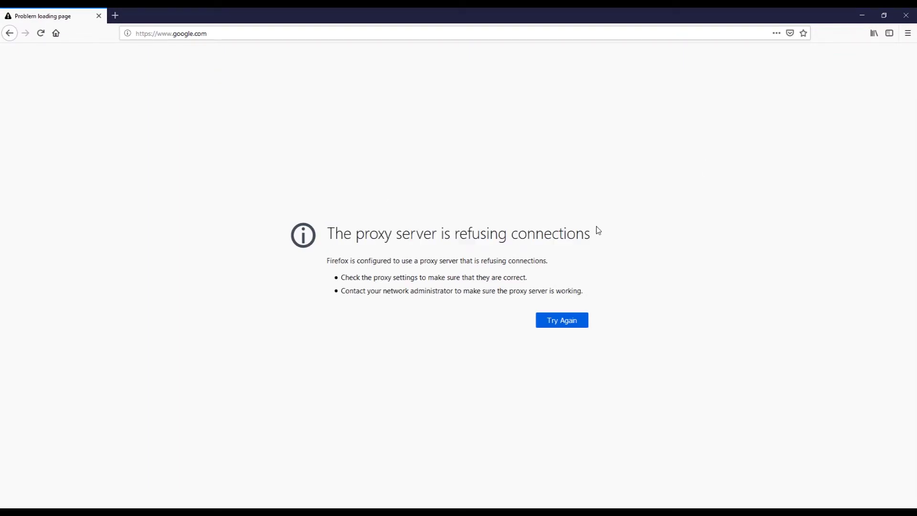
Open Firefox Options and search for 'prox' to show Network Settings.
{"action": "left_click", "coordinate": [907, 33]}
{"action": "left_click", "coordinate": [831, 187]}
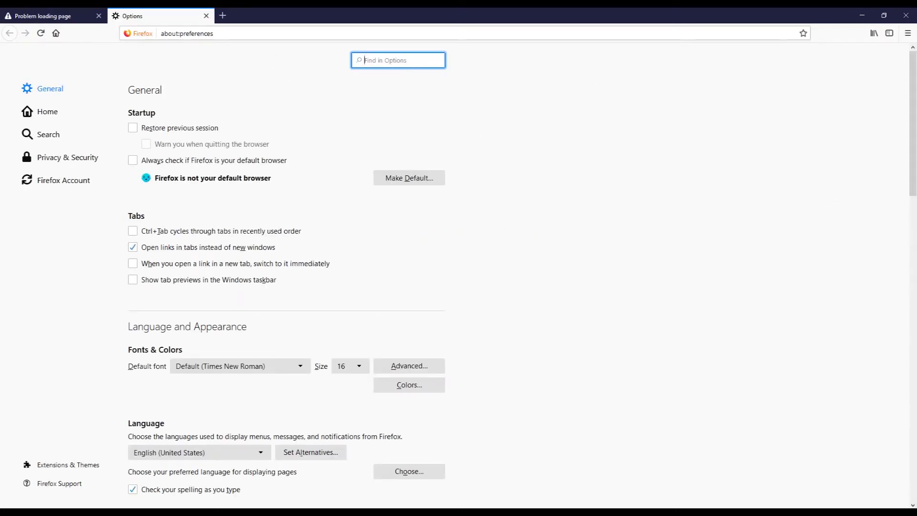
{"action": "left_click", "coordinate": [908, 33]}
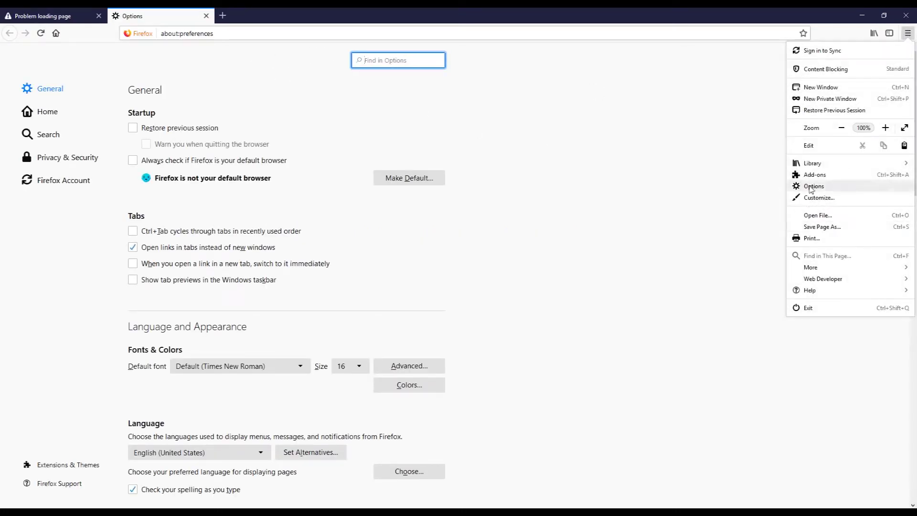
{"action": "left_click", "coordinate": [380, 61]}
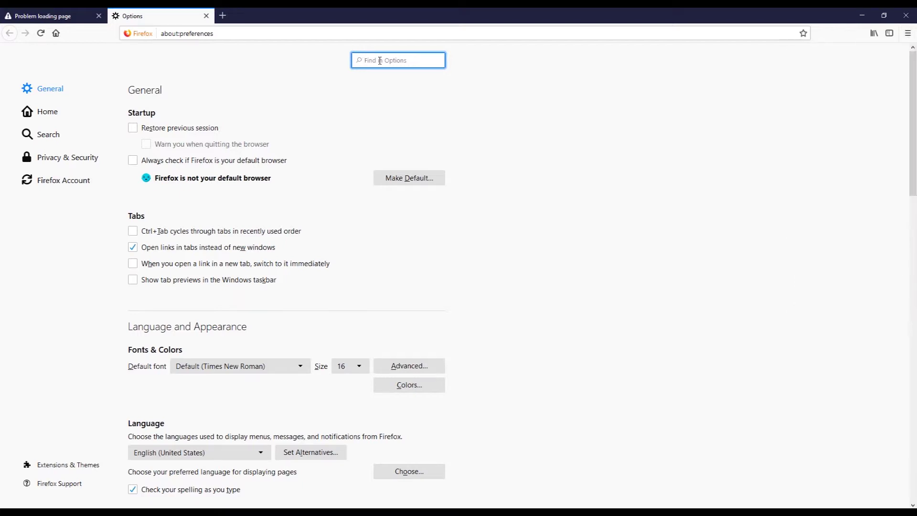
{"action": "type", "text": "prox"}
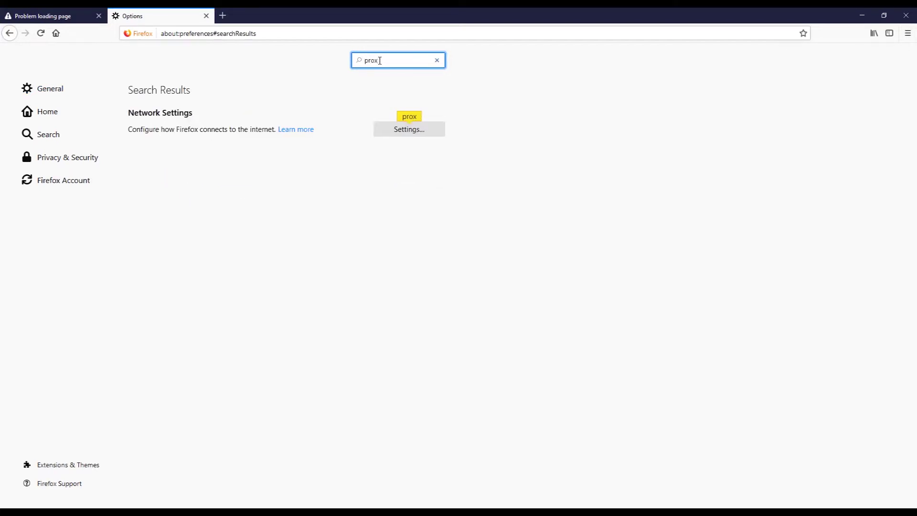
In Connection Settings, change the localhost HTTP proxy port from 8082 to 8081 and save.
{"action": "left_click", "coordinate": [414, 131]}
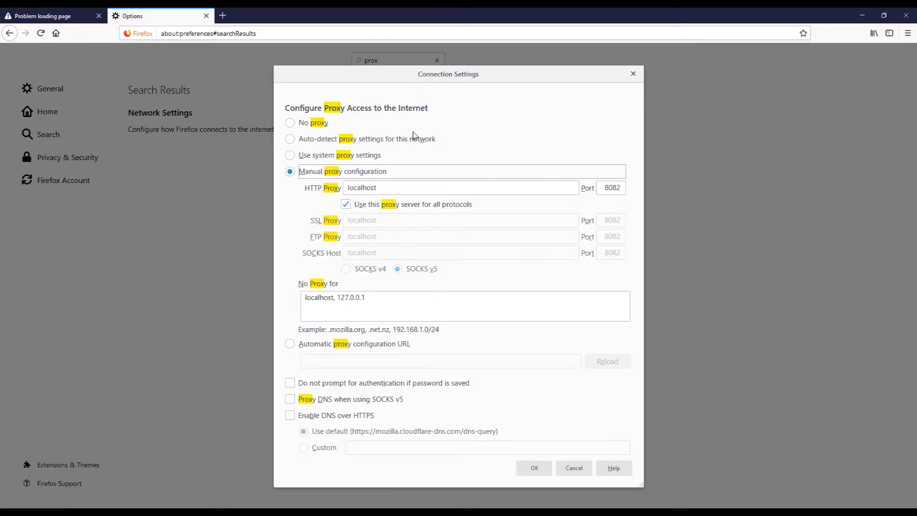
{"action": "left_click", "coordinate": [383, 189]}
{"action": "double_click", "coordinate": [363, 188]}
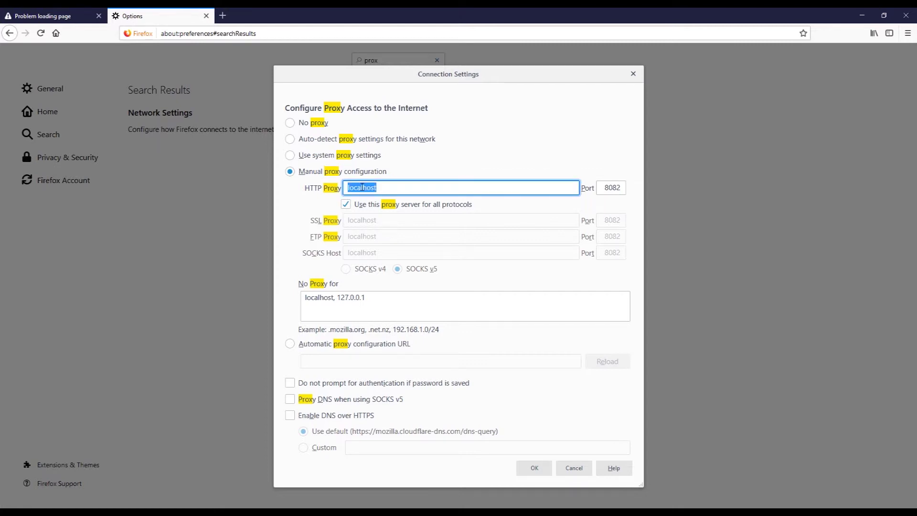
{"action": "left_click", "coordinate": [386, 188]}
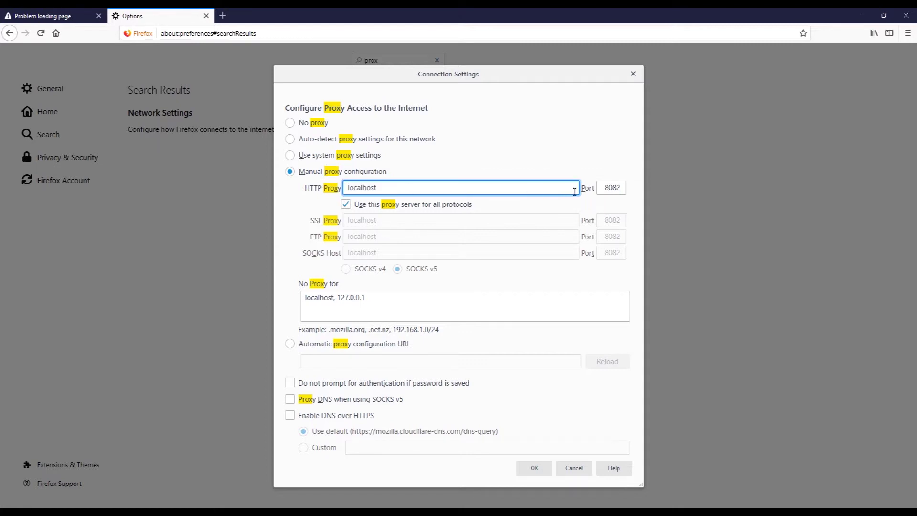
{"action": "left_click", "coordinate": [620, 188]}
{"action": "key", "text": "BackSpace"}
{"action": "type", "text": "1"}
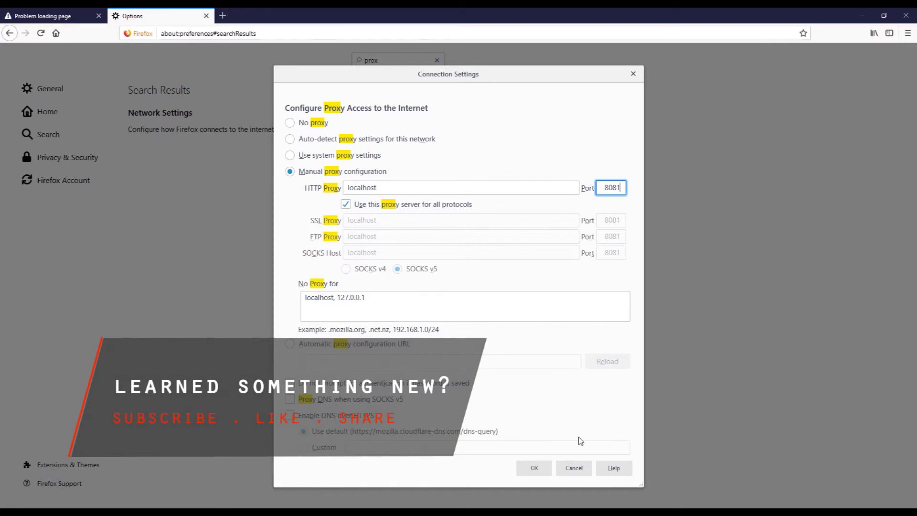
{"action": "left_click", "coordinate": [539, 468]}
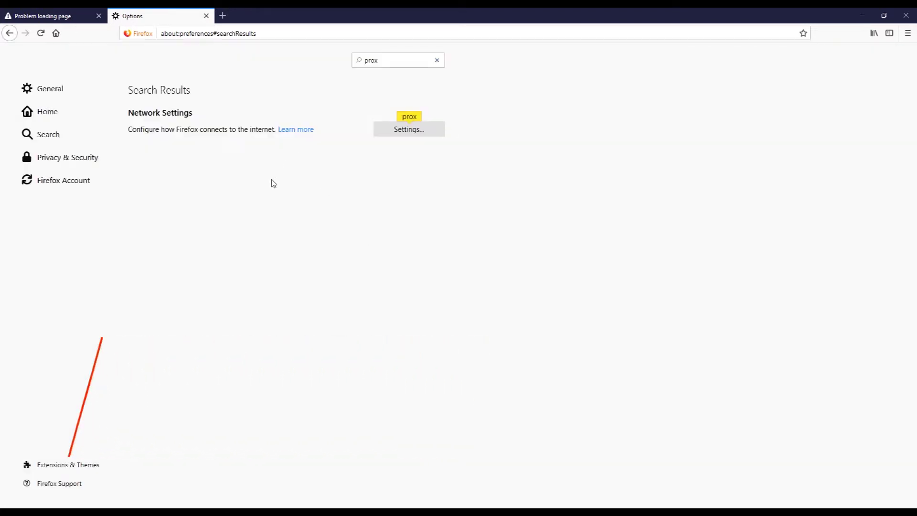
{"action": "left_click", "coordinate": [31, 13]}
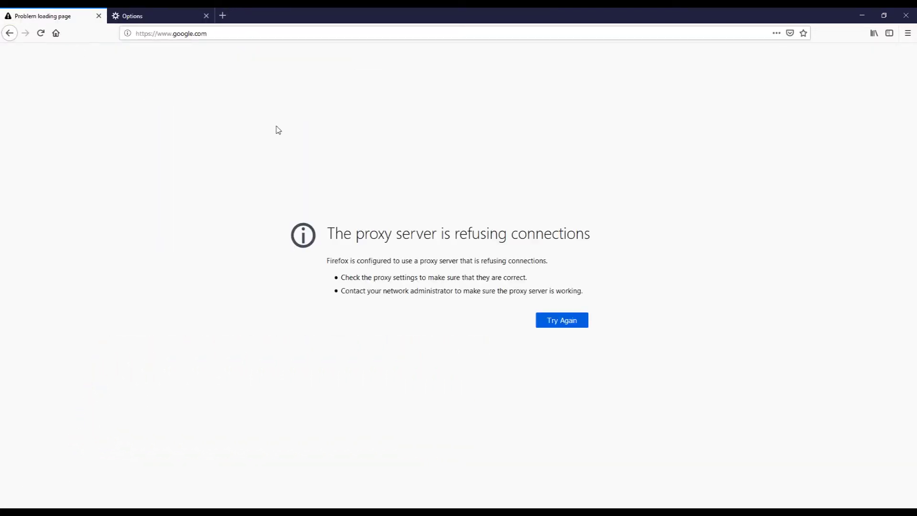
{"action": "key", "text": "F5"}
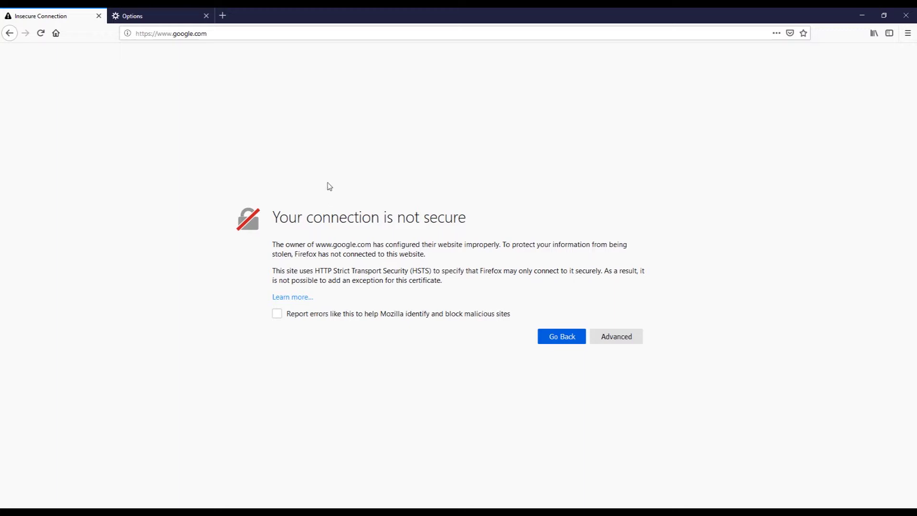
{"action": "left_click", "coordinate": [625, 338]}
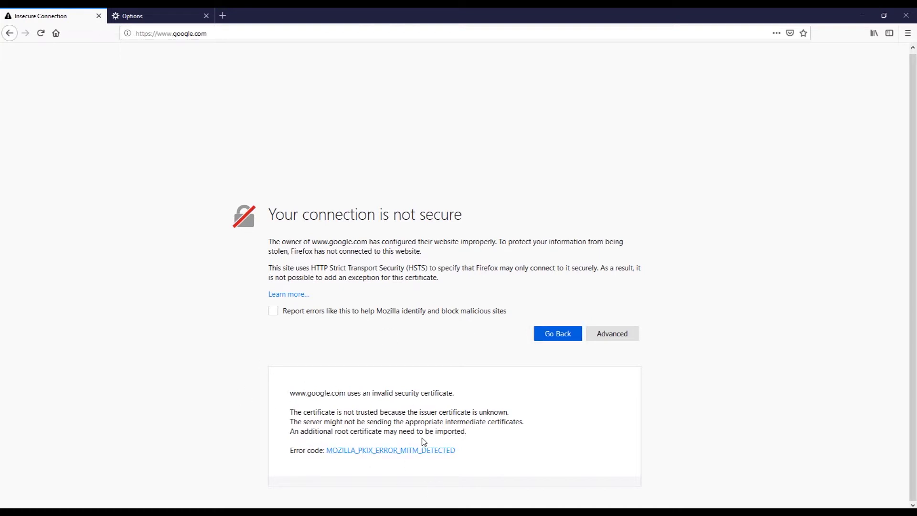
Check the Learn more help page's certificate details, then close that tab.
{"action": "left_click", "coordinate": [287, 295]}
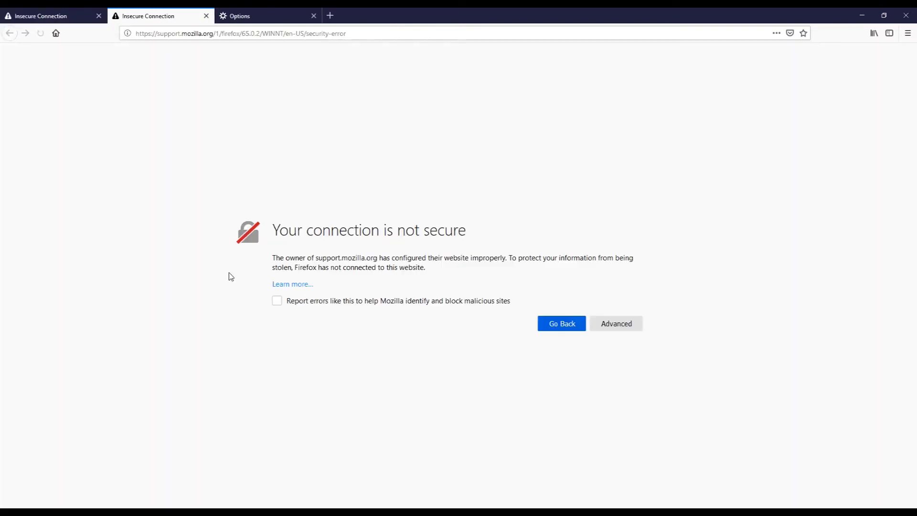
{"action": "left_click", "coordinate": [609, 324]}
{"action": "scroll", "coordinate": [391, 435], "scroll_direction": "down", "scroll_amount": 1}
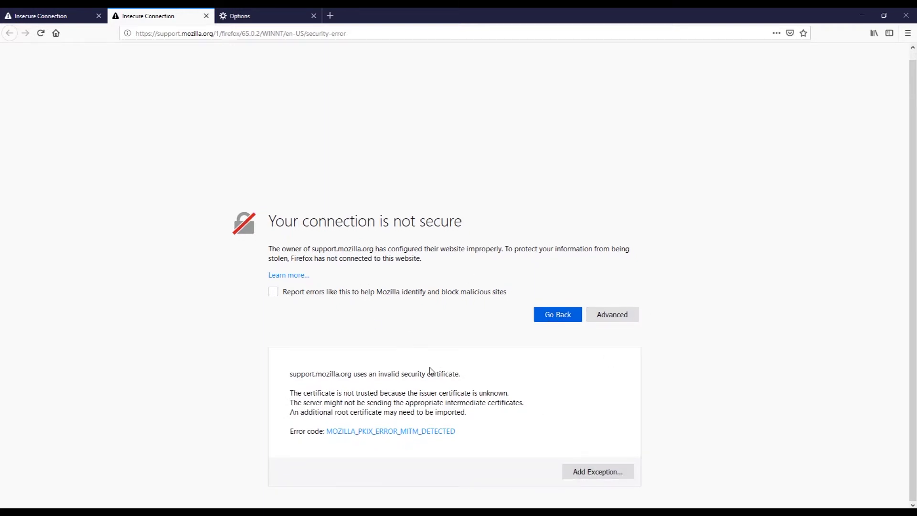
{"action": "left_click", "coordinate": [207, 15]}
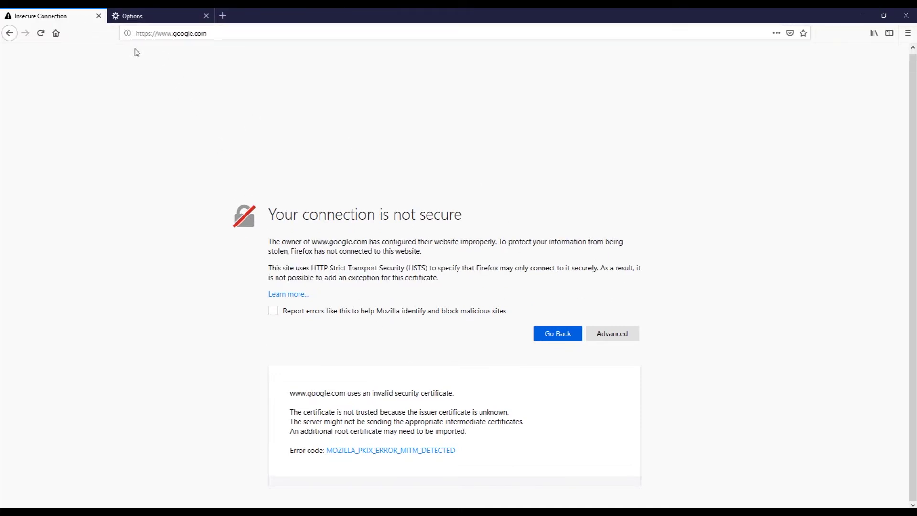
Filter Options by 'cert', open Certificate Manager's Authorities list, and start importing a CA certificate.
{"action": "left_click", "coordinate": [129, 18]}
{"action": "double_click", "coordinate": [404, 63]}
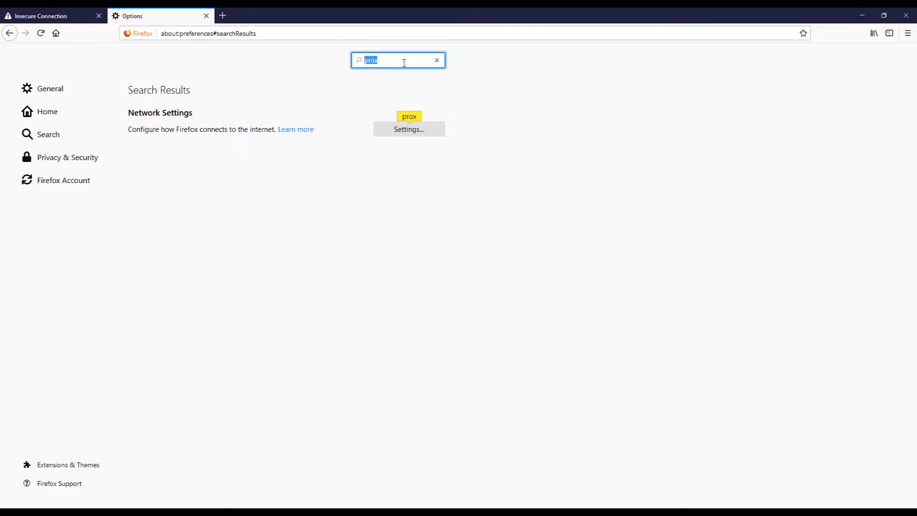
{"action": "type", "text": "ce"}
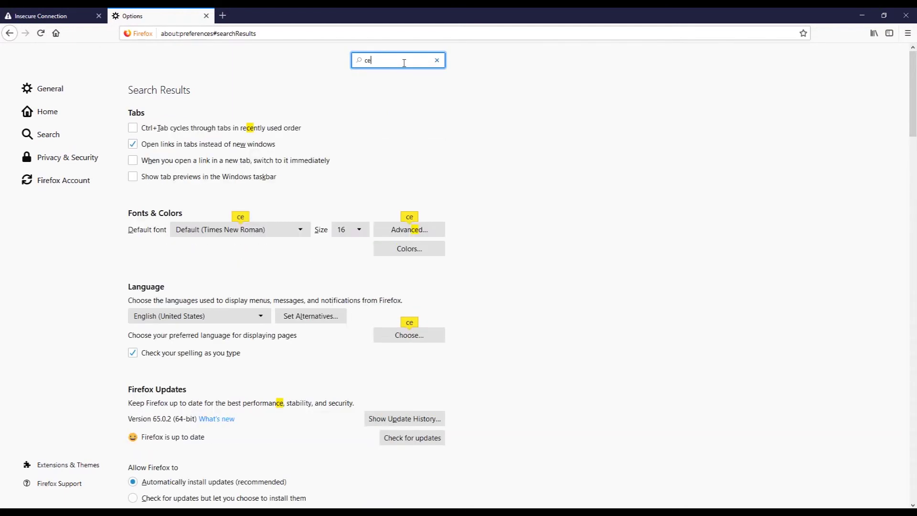
{"action": "type", "text": "rt"}
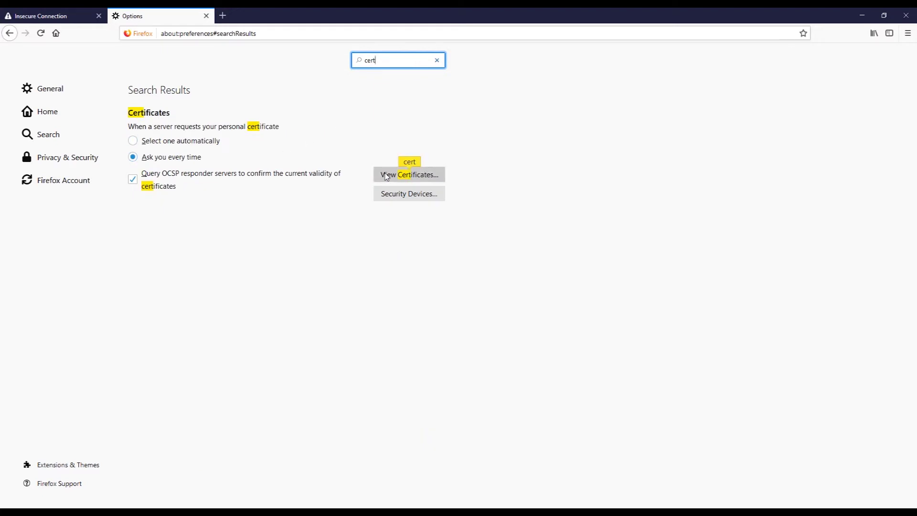
{"action": "left_click", "coordinate": [387, 177]}
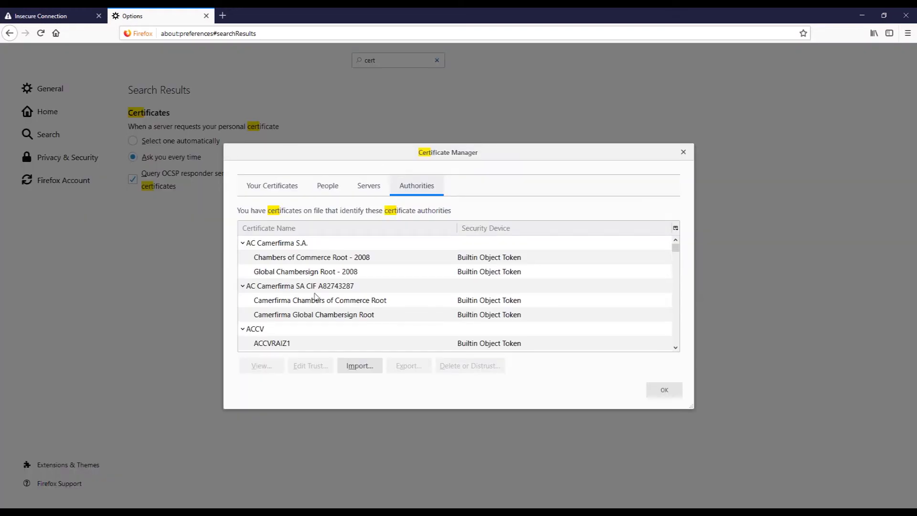
{"action": "scroll", "coordinate": [411, 287], "scroll_direction": "down", "scroll_amount": 5}
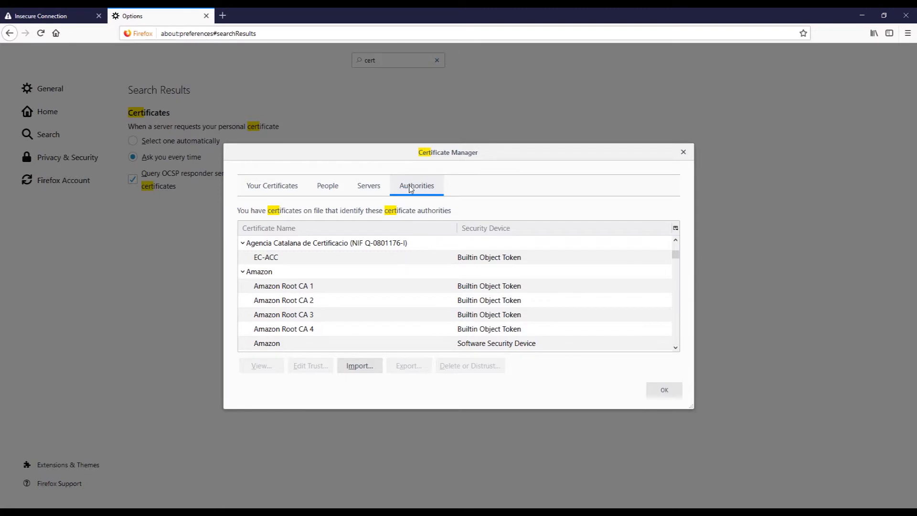
{"action": "left_click", "coordinate": [365, 367]}
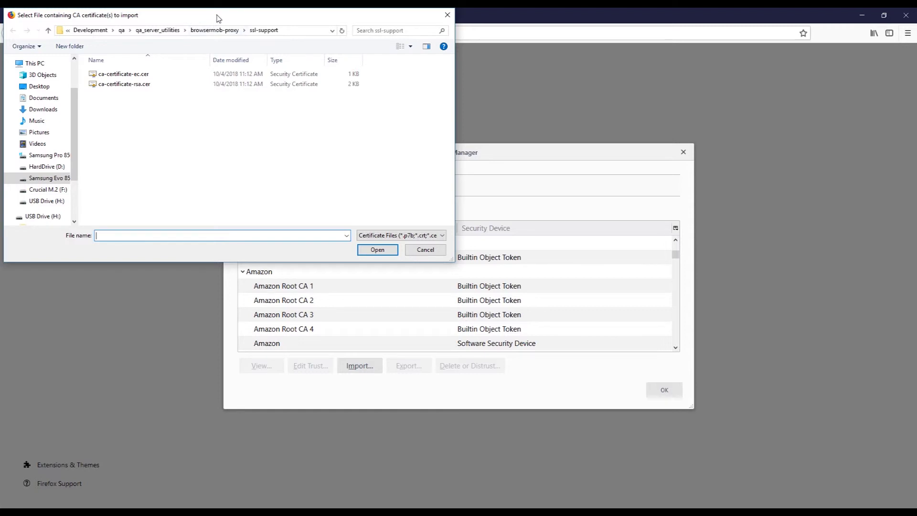
Import ssl-support\ca-certificate-rsa.cer as LittleProxy MITM, trusted for websites and email users.
{"action": "left_click_drag", "start_coordinate": [216, 18], "coordinate": [297, 90]}
{"action": "left_click", "coordinate": [296, 102]}
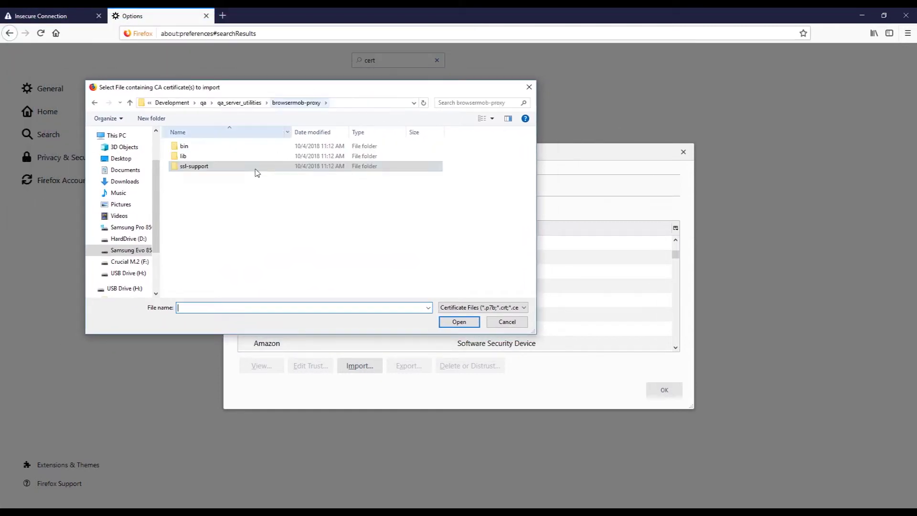
{"action": "left_click", "coordinate": [231, 171]}
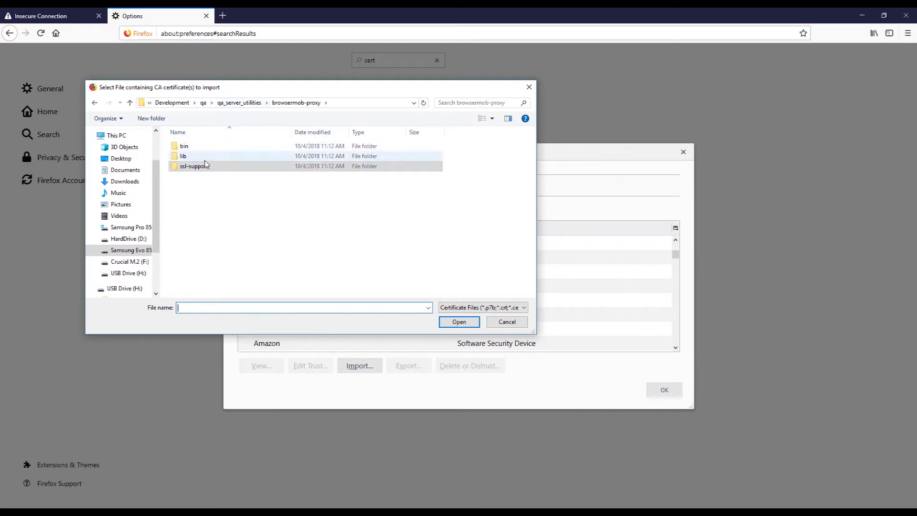
{"action": "double_click", "coordinate": [193, 170]}
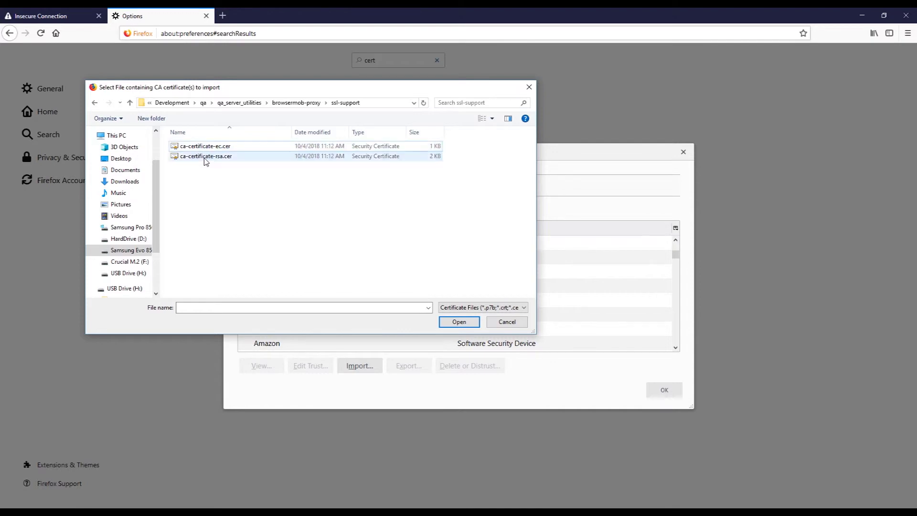
{"action": "left_click", "coordinate": [206, 157]}
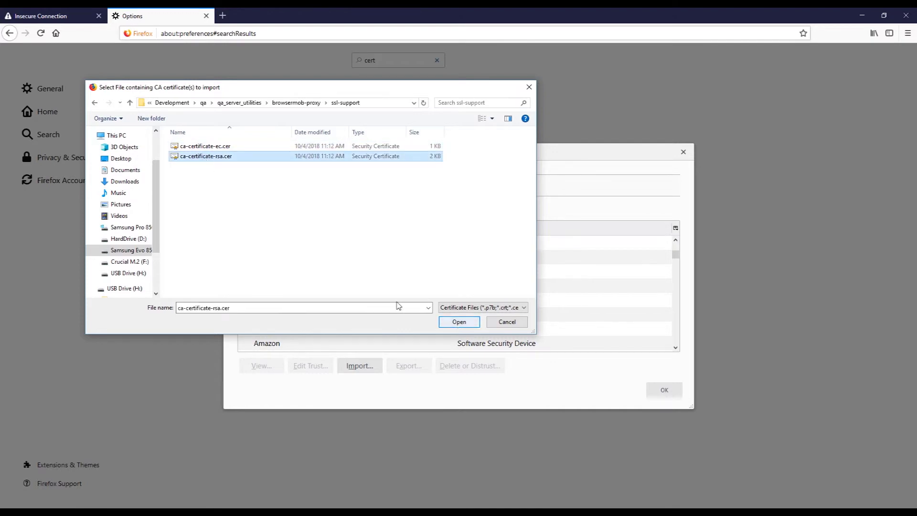
{"action": "left_click", "coordinate": [459, 322]}
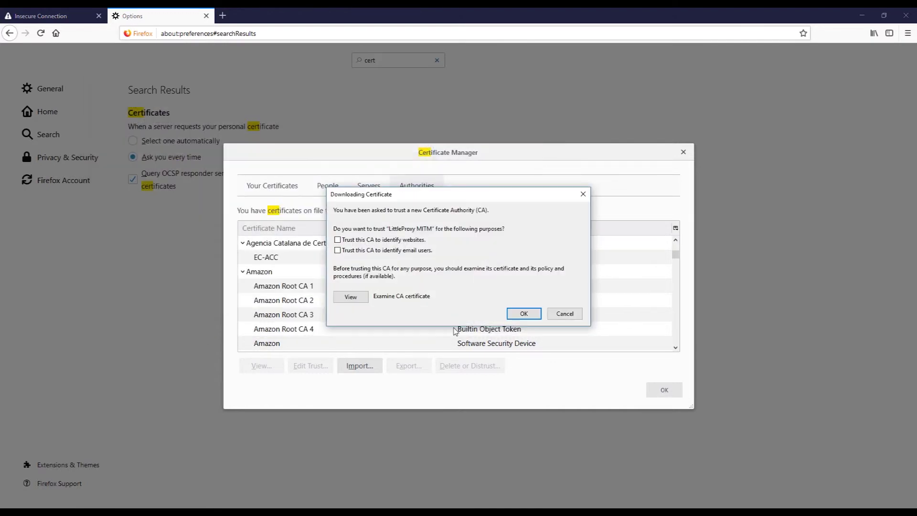
{"action": "left_click", "coordinate": [352, 251]}
{"action": "left_click", "coordinate": [512, 316]}
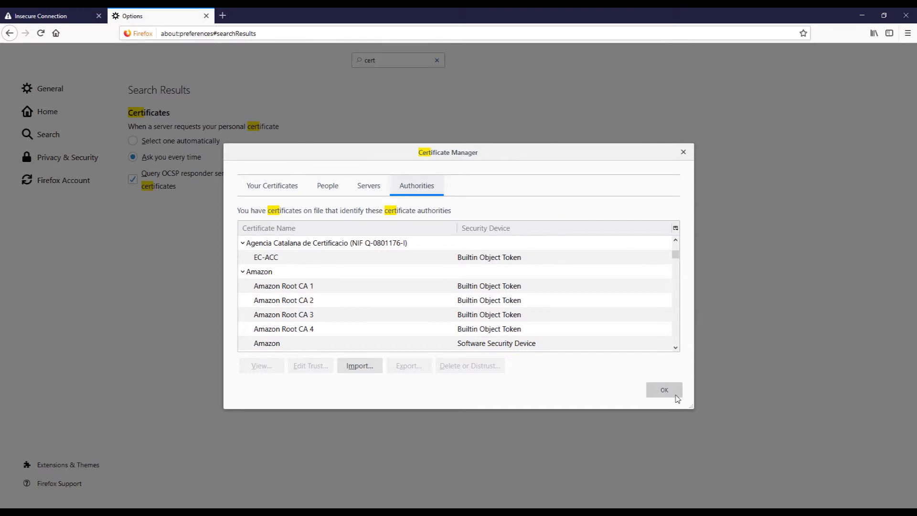
Find and select LittleProxy MITM under LittleProxy RSA Impersonation CA in the authorities list.
{"action": "scroll", "coordinate": [377, 308], "scroll_direction": "down", "scroll_amount": 3}
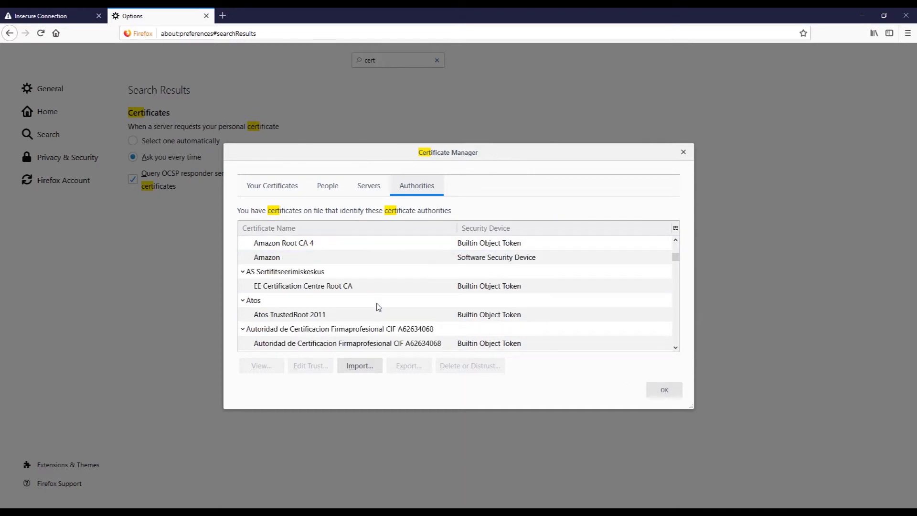
{"action": "scroll", "coordinate": [377, 307], "scroll_direction": "down", "scroll_amount": 15}
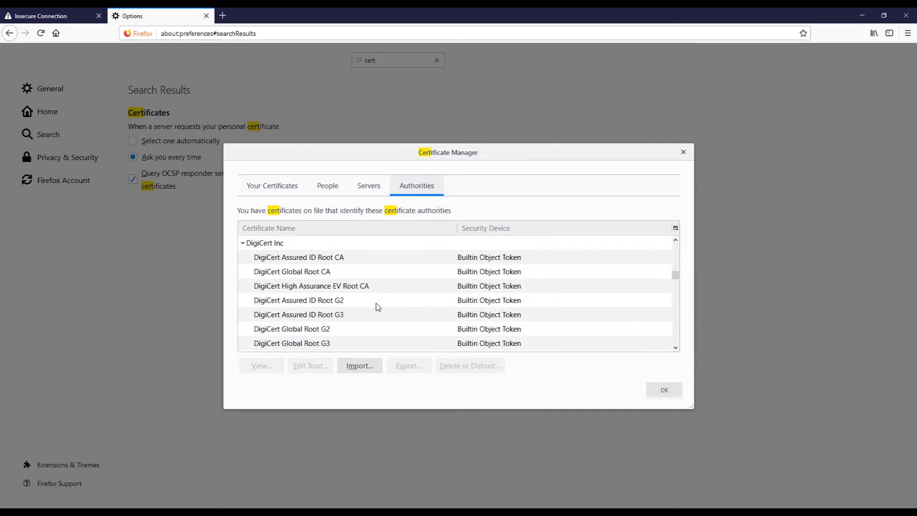
{"action": "scroll", "coordinate": [377, 307], "scroll_direction": "down", "scroll_amount": 15}
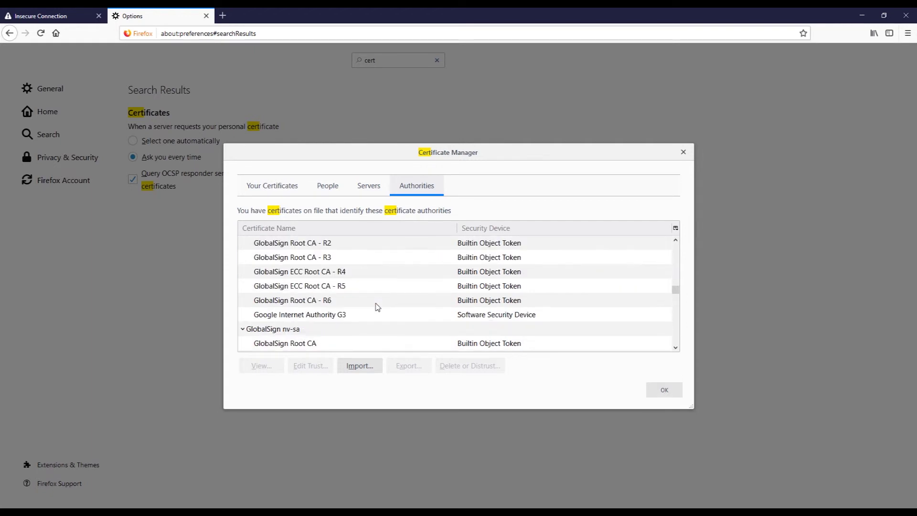
{"action": "scroll", "coordinate": [377, 308], "scroll_direction": "down", "scroll_amount": 4}
{"action": "scroll", "coordinate": [377, 307], "scroll_direction": "down", "scroll_amount": 2}
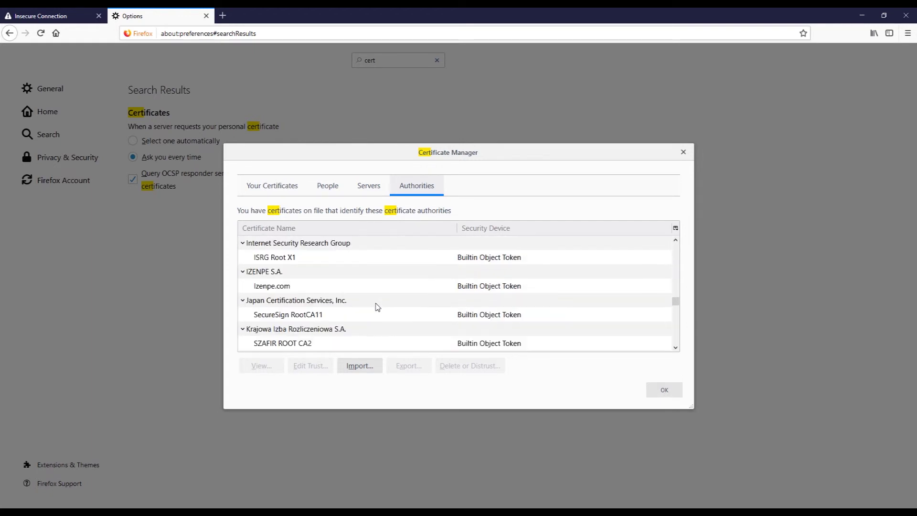
{"action": "scroll", "coordinate": [377, 307], "scroll_direction": "down", "scroll_amount": 4}
{"action": "scroll", "coordinate": [377, 307], "scroll_direction": "up", "scroll_amount": 2}
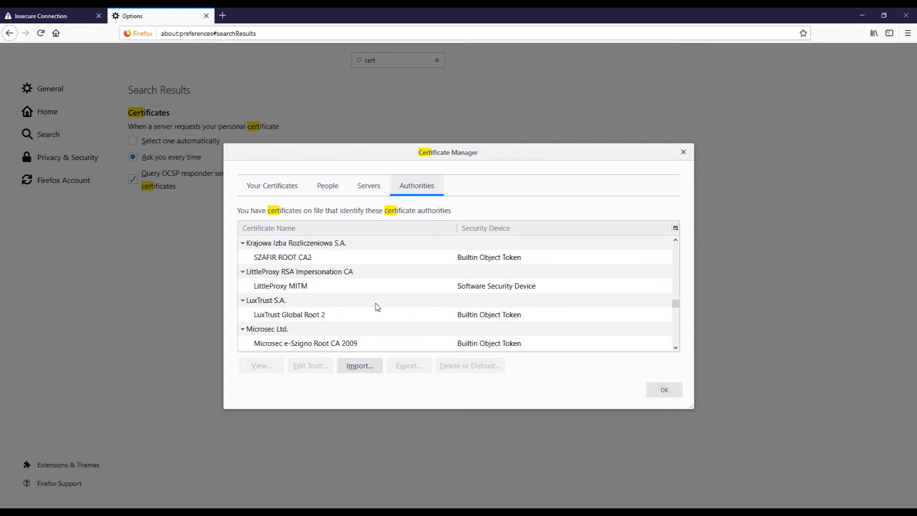
{"action": "left_click", "coordinate": [306, 285]}
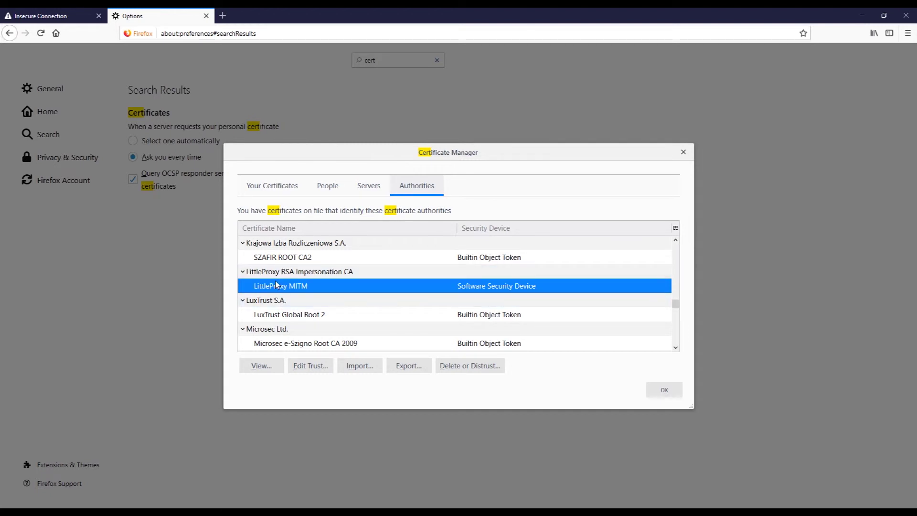
Cancel deleting LittleProxy MITM and close Certificate Manager with the certificate kept.
{"action": "left_click", "coordinate": [461, 369]}
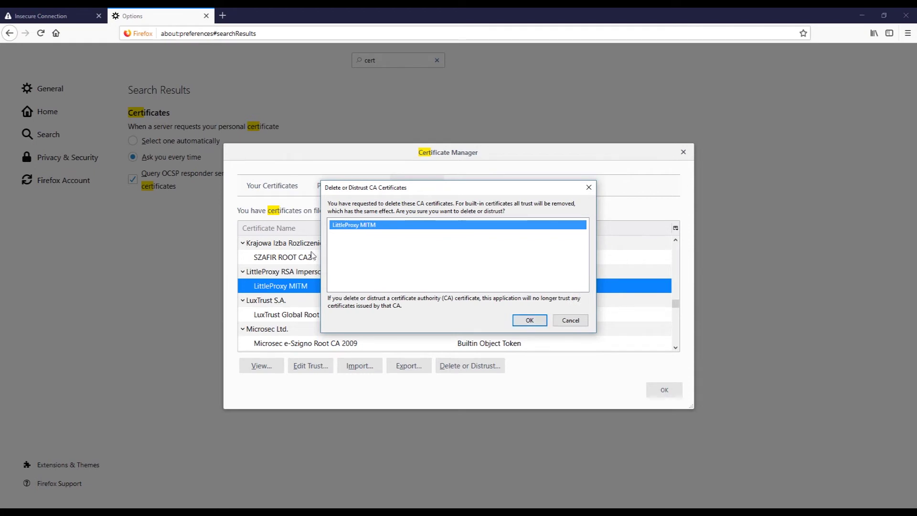
{"action": "left_click", "coordinate": [571, 320]}
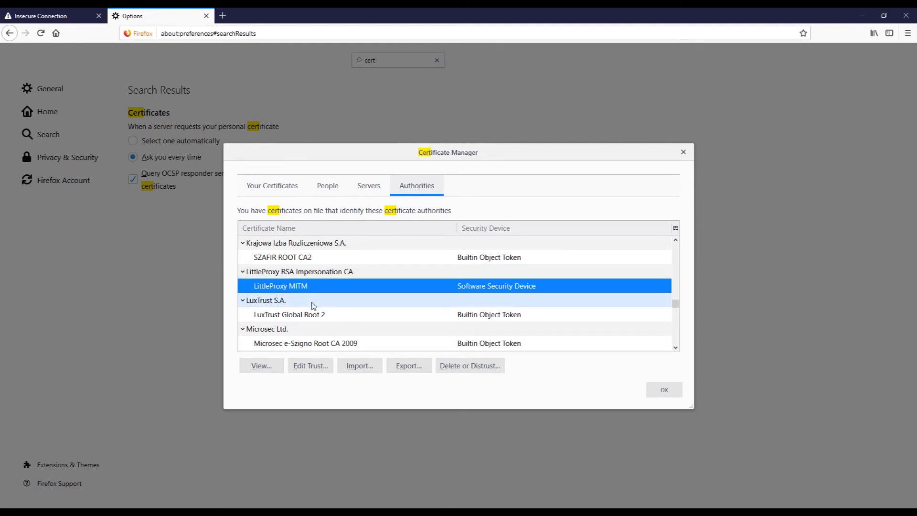
{"action": "left_click", "coordinate": [658, 394]}
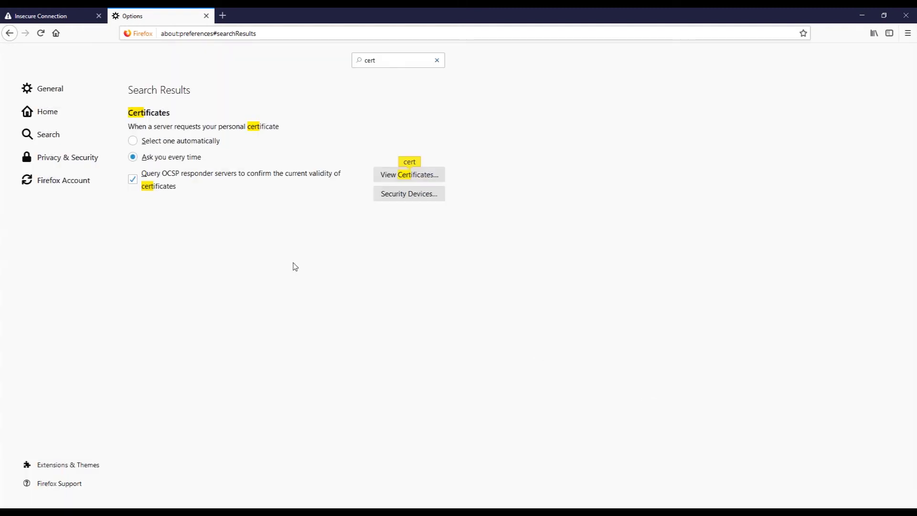
{"action": "left_click", "coordinate": [58, 20]}
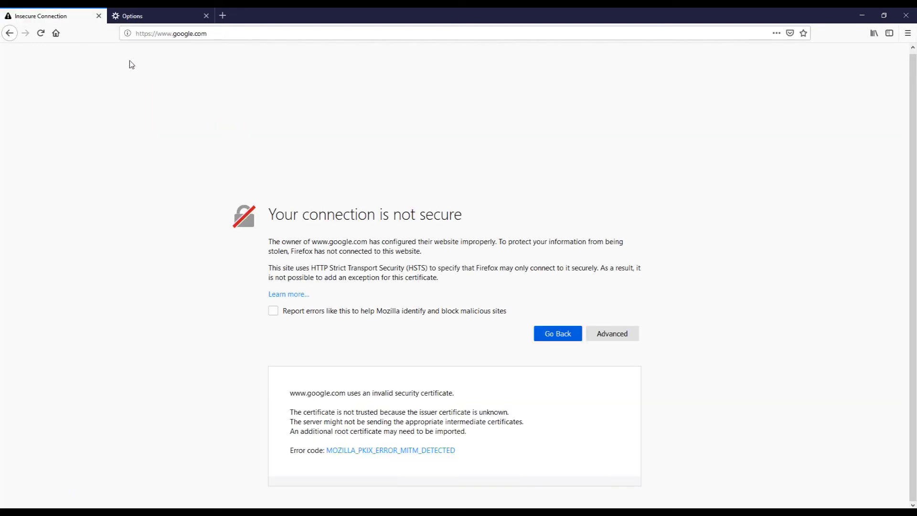
{"action": "left_click", "coordinate": [224, 34]}
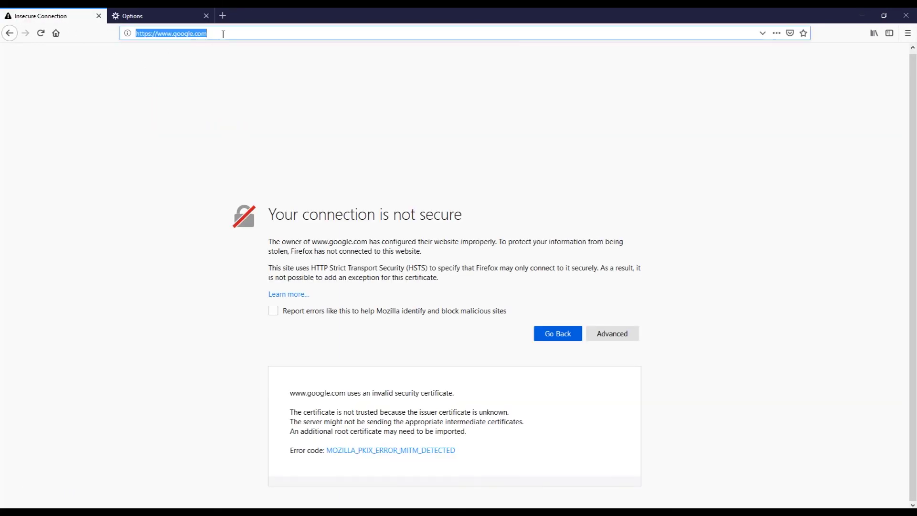
{"action": "key", "text": "Return"}
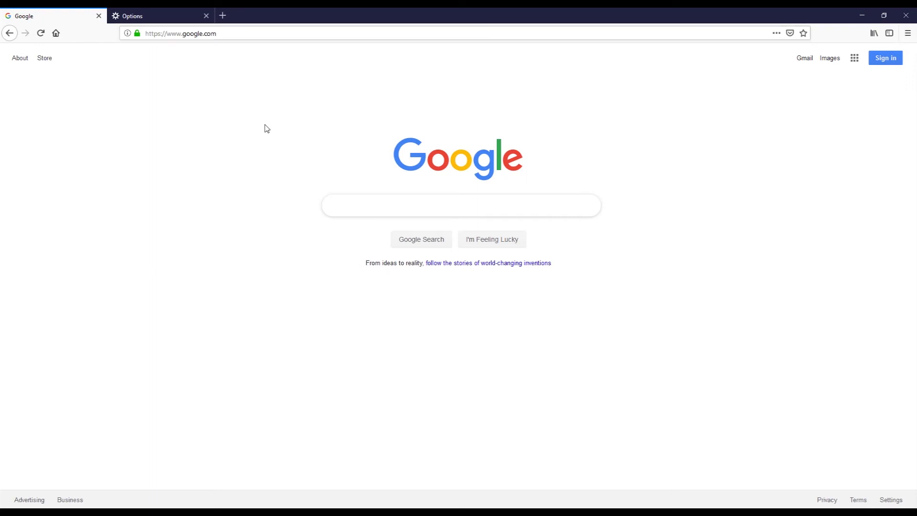
Open Certificate Manager's authorities and select the LittleProxy MITM certificate.
{"action": "left_click", "coordinate": [176, 14]}
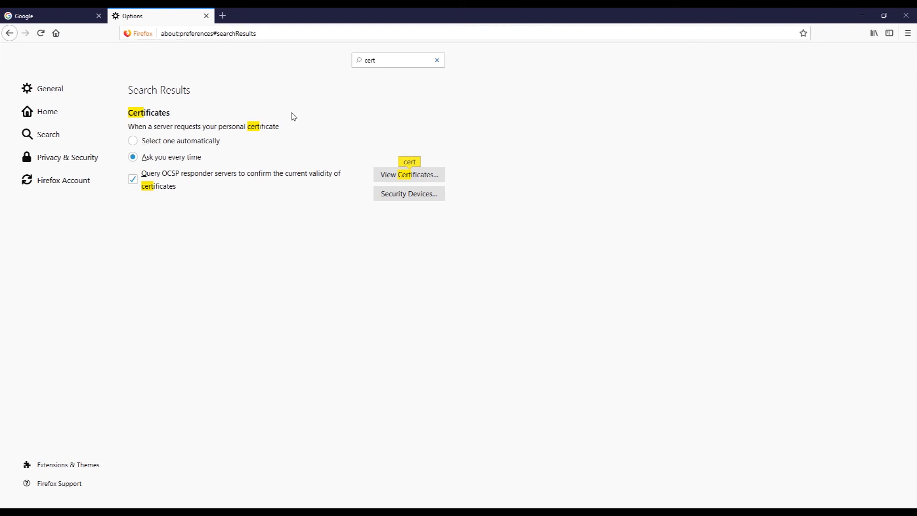
{"action": "left_click", "coordinate": [405, 175]}
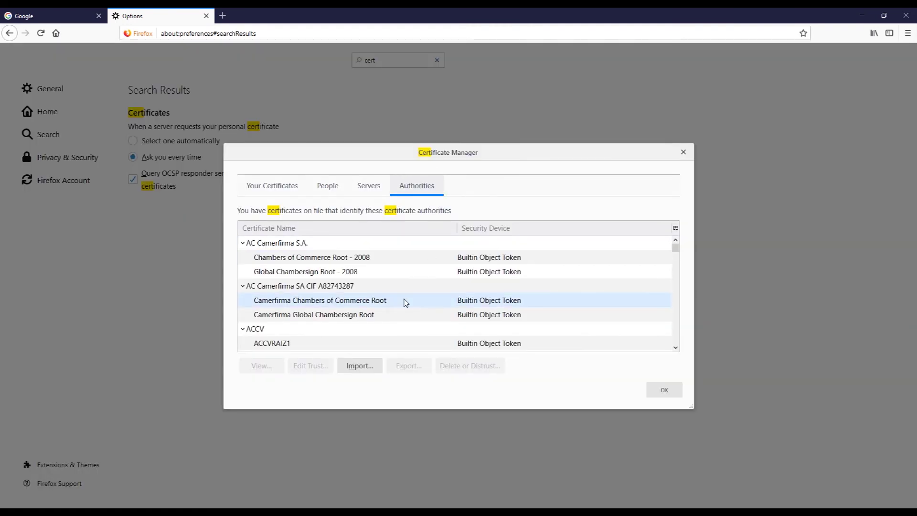
{"action": "scroll", "coordinate": [405, 302], "scroll_direction": "down", "scroll_amount": 10}
{"action": "scroll", "coordinate": [405, 303], "scroll_direction": "down", "scroll_amount": 8}
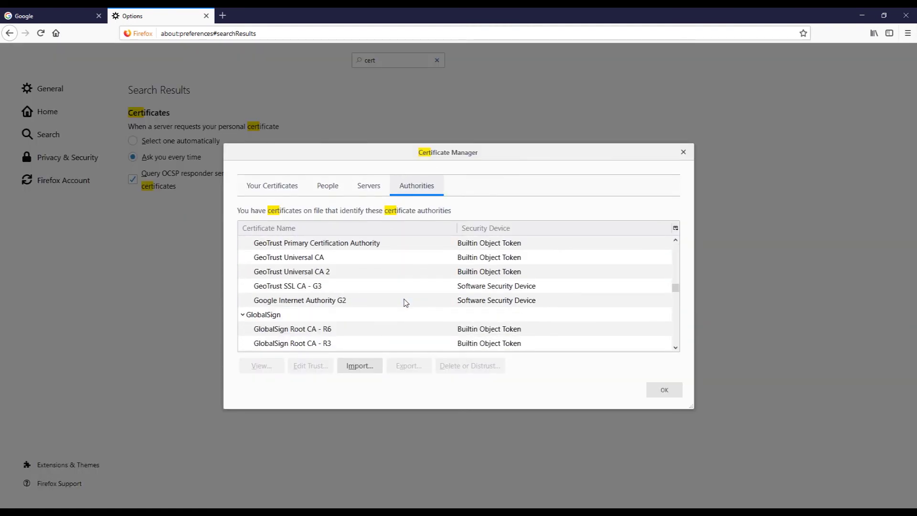
{"action": "scroll", "coordinate": [406, 302], "scroll_direction": "down", "scroll_amount": 7}
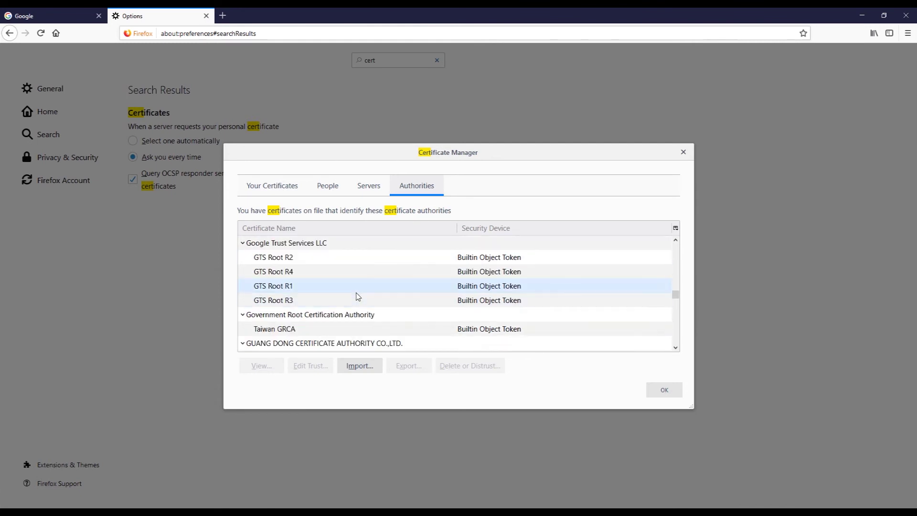
{"action": "scroll", "coordinate": [359, 296], "scroll_direction": "down", "scroll_amount": 5}
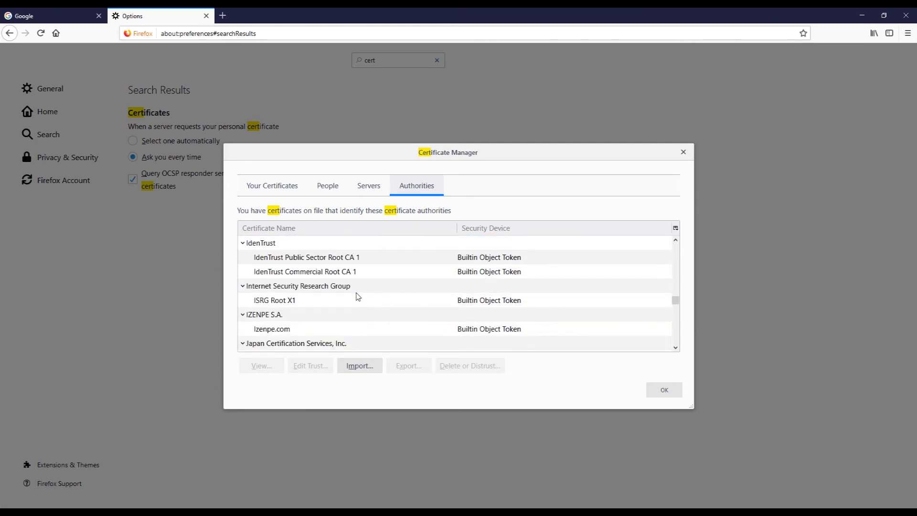
{"action": "scroll", "coordinate": [359, 297], "scroll_direction": "up", "scroll_amount": 12}
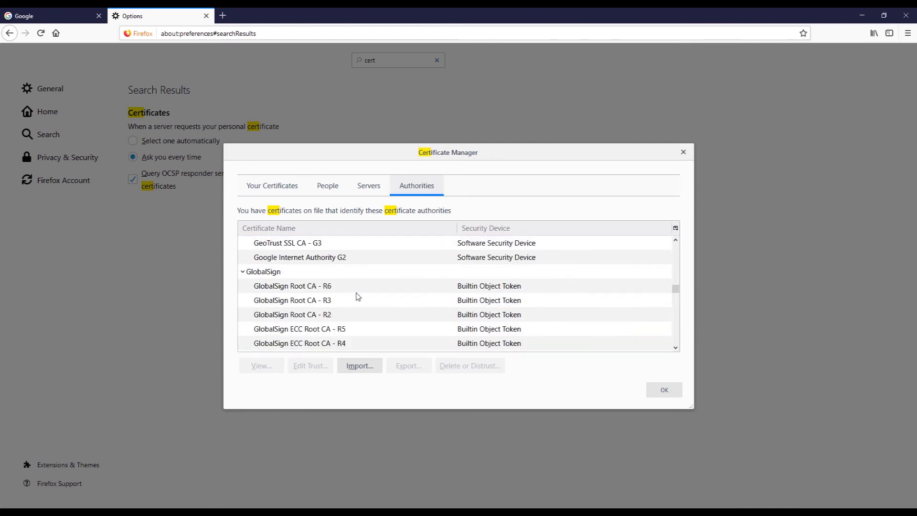
{"action": "scroll", "coordinate": [359, 297], "scroll_direction": "up", "scroll_amount": 10}
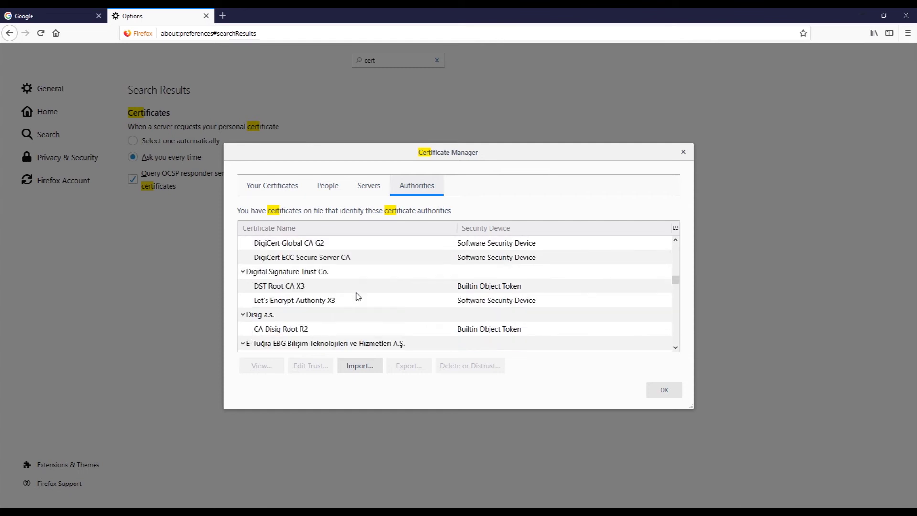
{"action": "scroll", "coordinate": [358, 296], "scroll_direction": "down", "scroll_amount": 1}
{"action": "scroll", "coordinate": [356, 295], "scroll_direction": "down", "scroll_amount": 20}
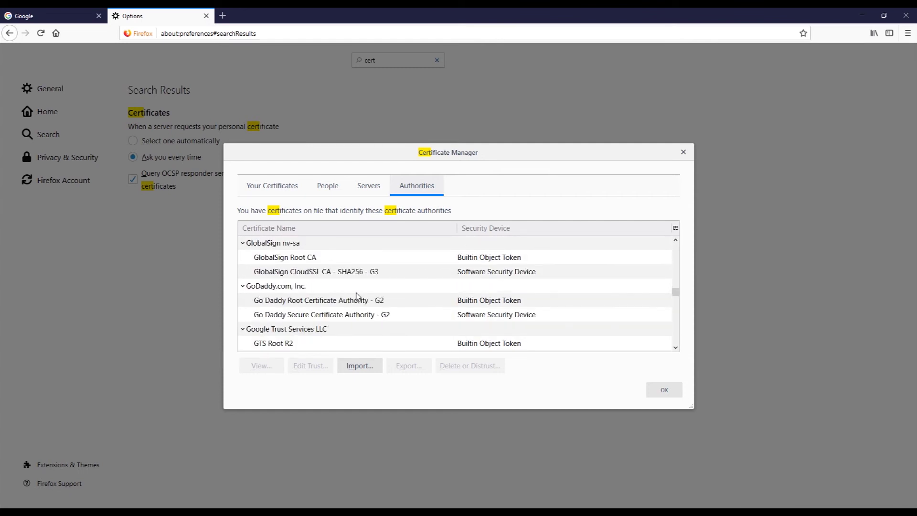
{"action": "scroll", "coordinate": [356, 294], "scroll_direction": "down", "scroll_amount": 3}
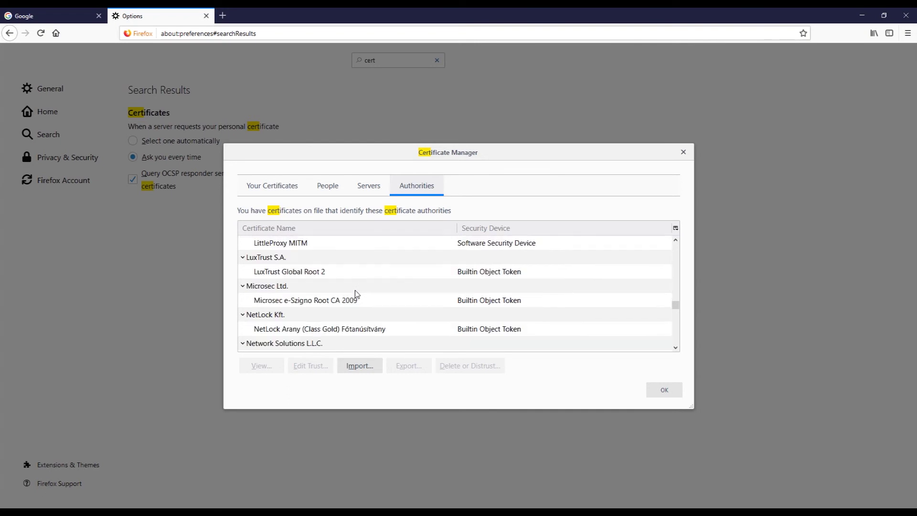
{"action": "scroll", "coordinate": [298, 273], "scroll_direction": "up", "scroll_amount": 1}
{"action": "left_click", "coordinate": [275, 287]}
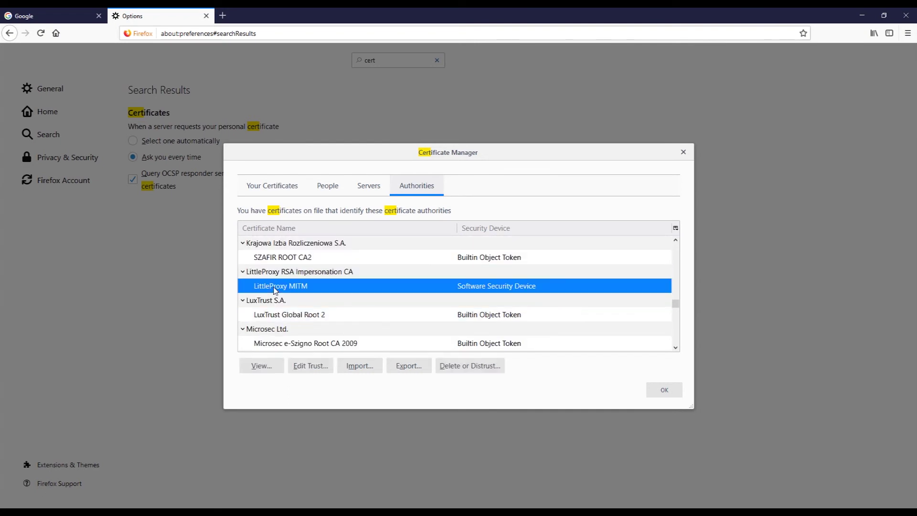
Delete LittleProxy MITM, close Certificate Manager, and reload the Google tab.
{"action": "left_click", "coordinate": [451, 368]}
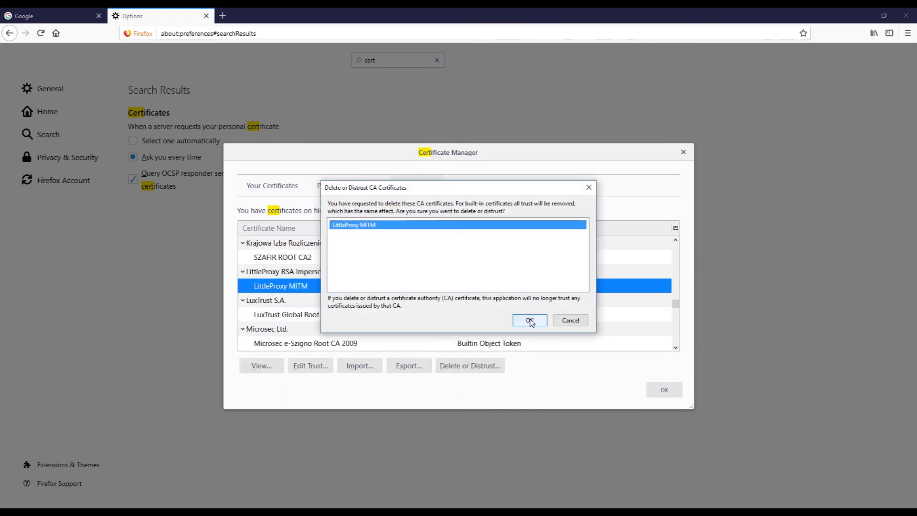
{"action": "left_click", "coordinate": [528, 320]}
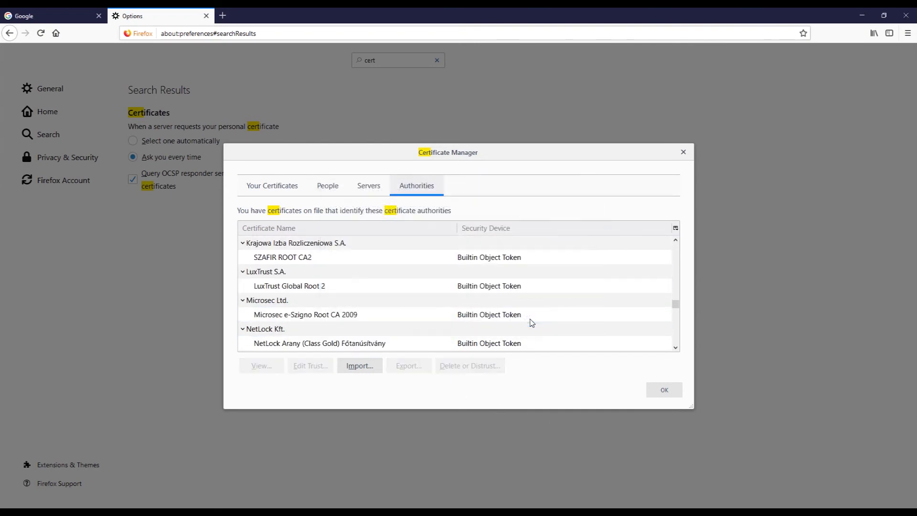
{"action": "left_click", "coordinate": [653, 391]}
{"action": "left_click", "coordinate": [33, 17]}
{"action": "key", "text": "F5"}
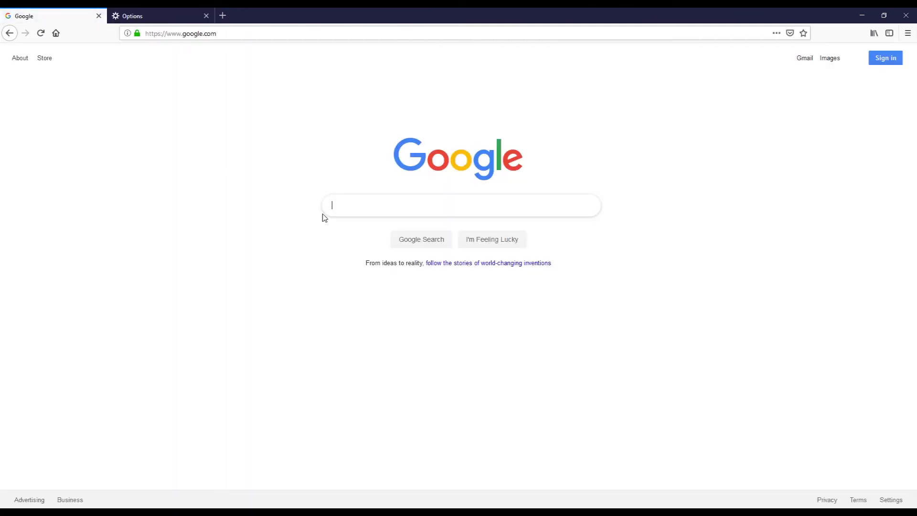
Load github.com and see it rejected as not secure under HSTS.
{"action": "left_click", "coordinate": [242, 32]}
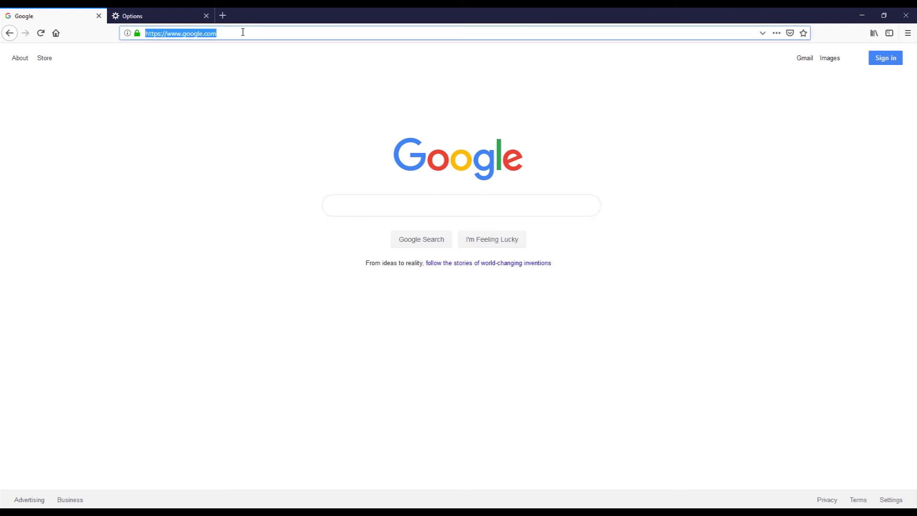
{"action": "type", "text": "github.com"}
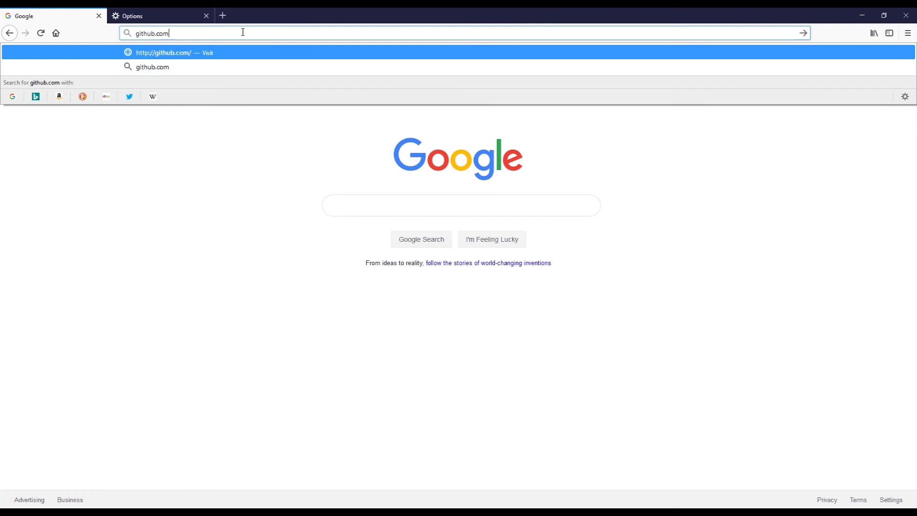
{"action": "key", "text": "Return"}
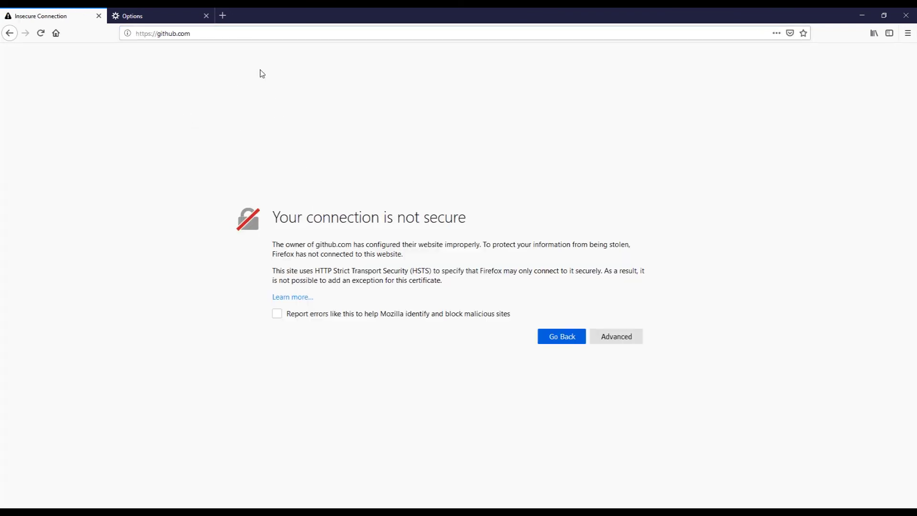
Go back to the Google homepage by entering google.com in the address bar.
{"action": "left_click", "coordinate": [216, 36]}
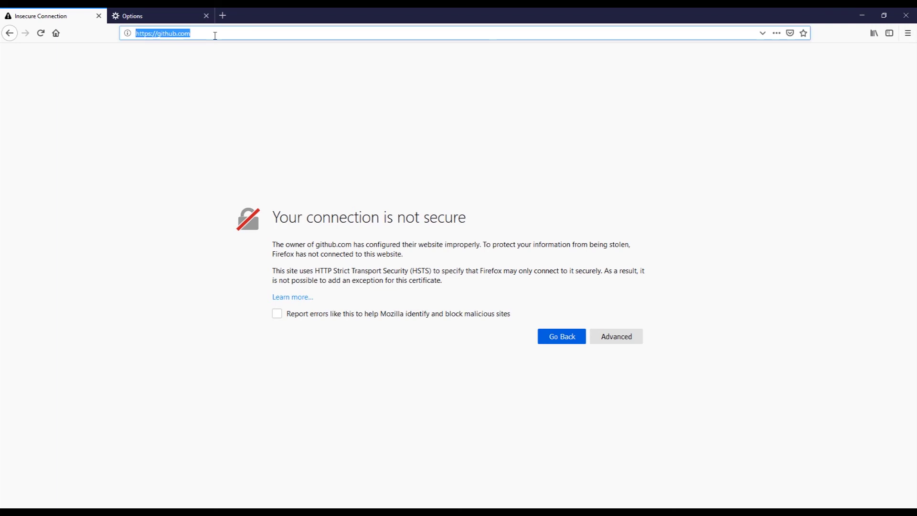
{"action": "type", "text": "google"}
{"action": "key", "text": "Return"}
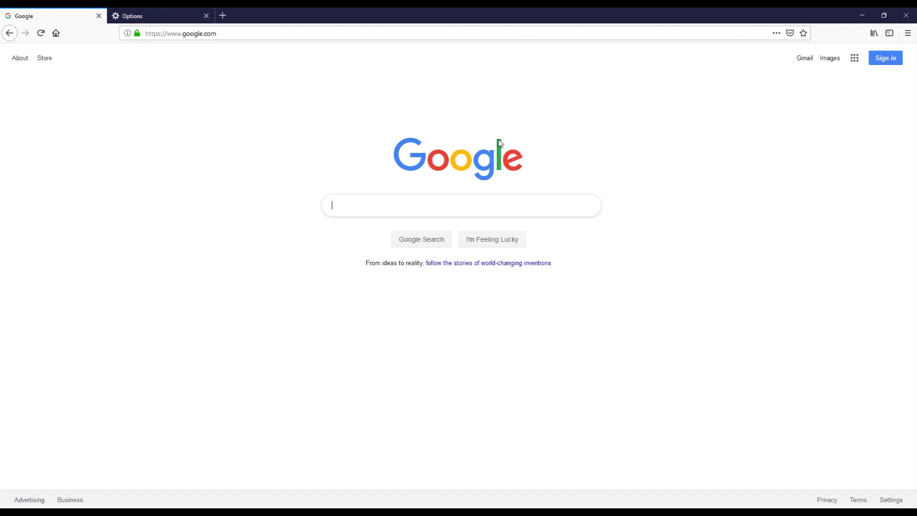
{"action": "left_click", "coordinate": [907, 16]}
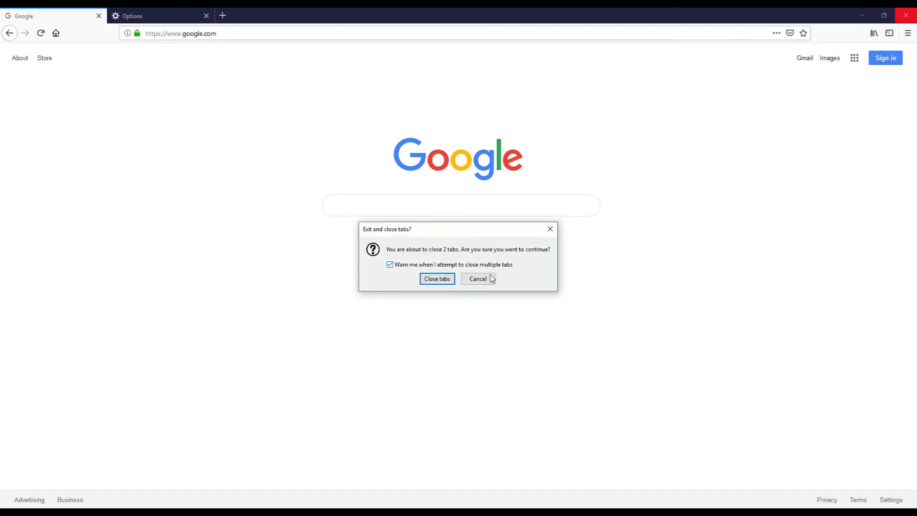
{"action": "left_click", "coordinate": [443, 277]}
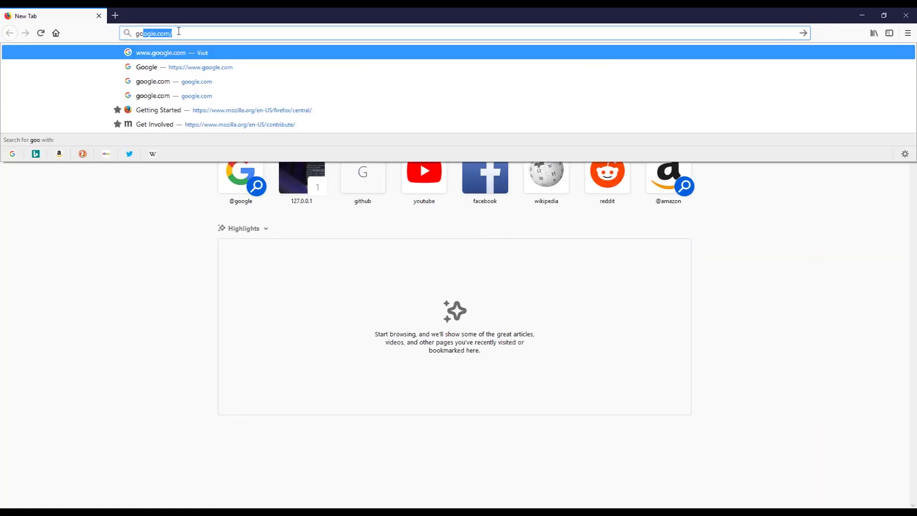
{"action": "key", "text": "Return"}
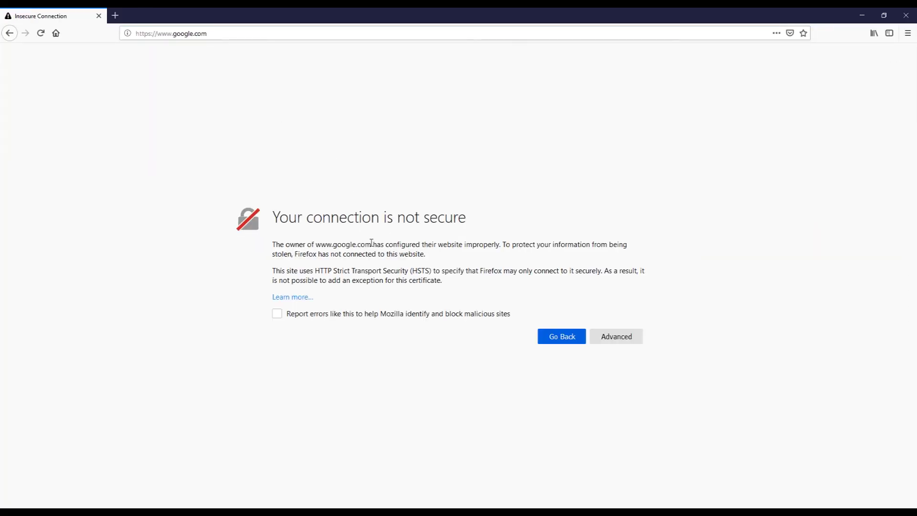